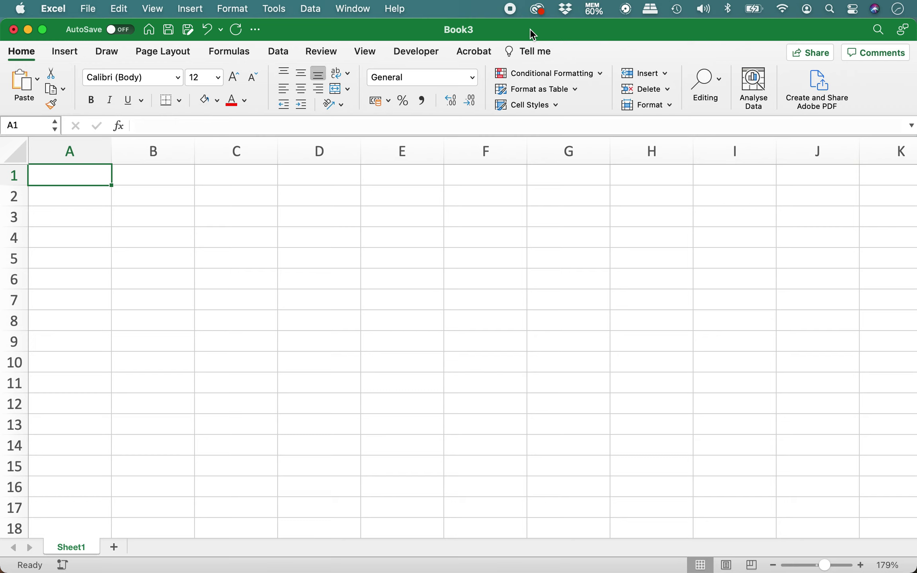
# - Enter headers Primer nombre, Segundo nombre, Apellido paterno and Apellido materno in A1:D1
pyautogui.press('Down')
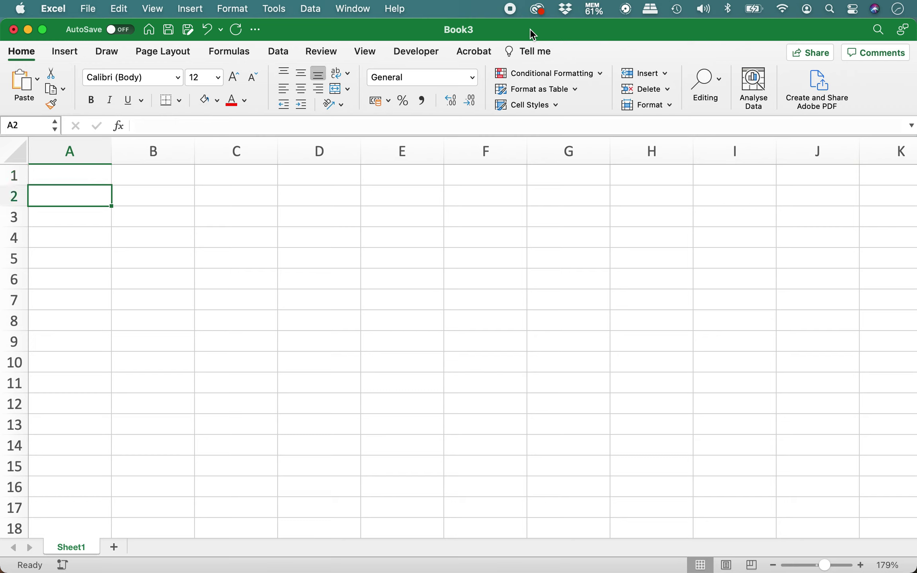
pyautogui.press('Up')
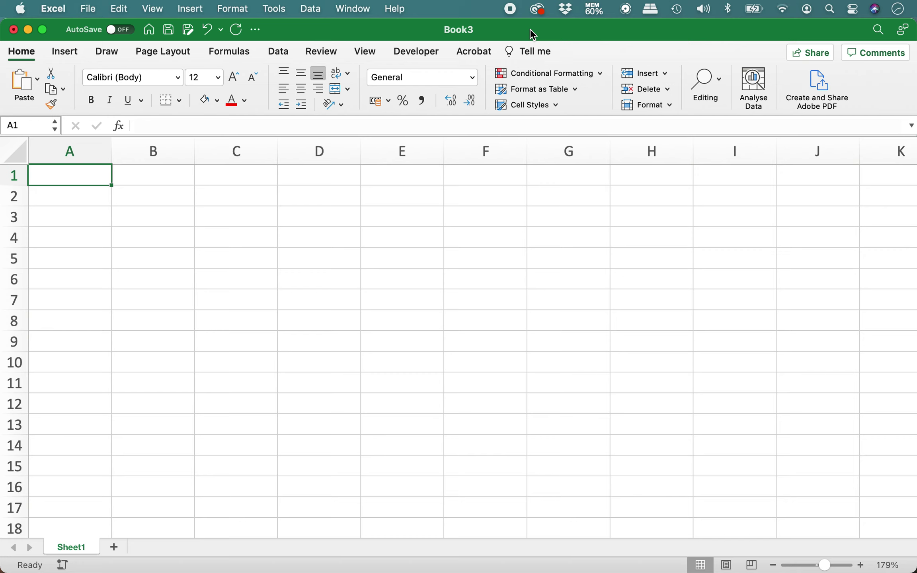
pyautogui.write('Primer nombre')
pyautogui.press('Return')
pyautogui.press('Tab')
pyautogui.write('Segundo nombre')
pyautogui.press('Return')
pyautogui.press('Up')
pyautogui.press('Right')
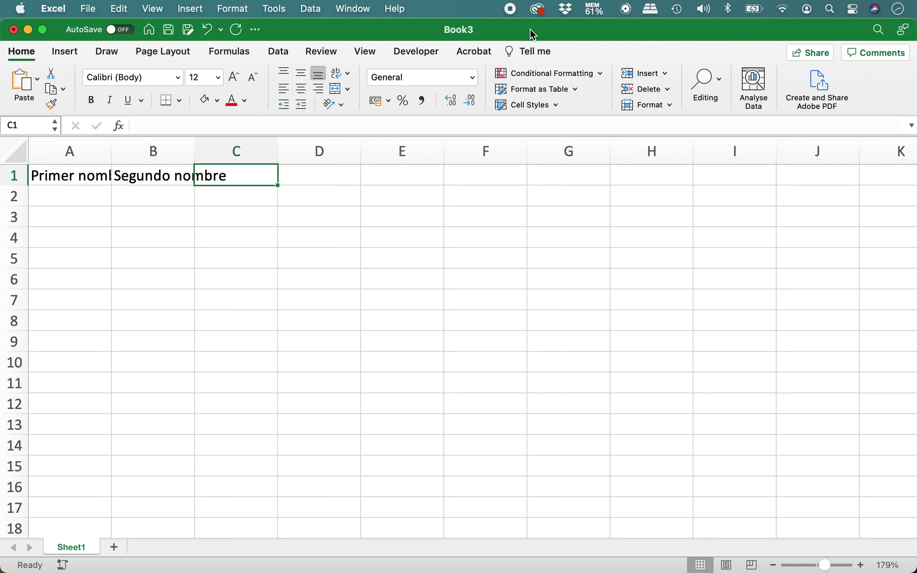
pyautogui.write('Apellido p')
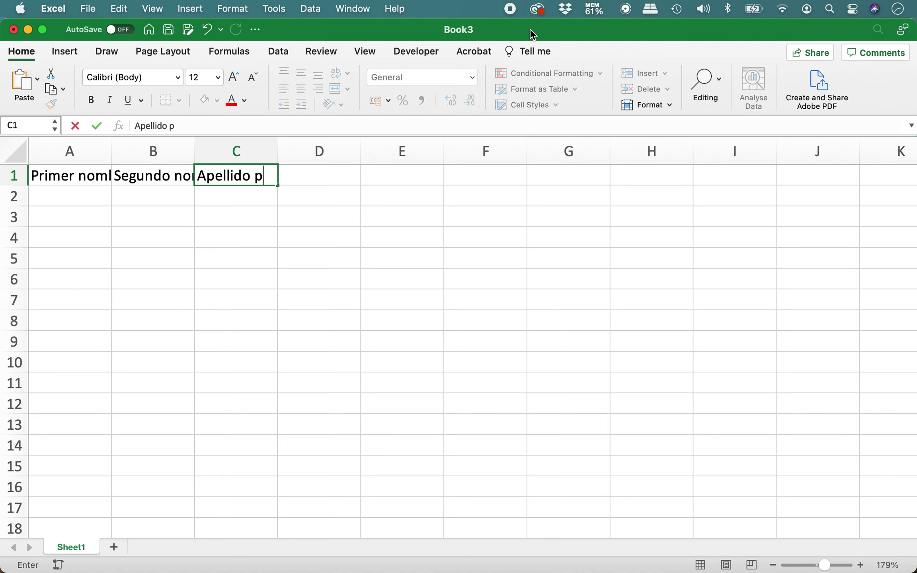
pyautogui.write('aterno')
pyautogui.press('Right')
pyautogui.press('Right')
pyautogui.press('Left')
pyautogui.write('Apellido')
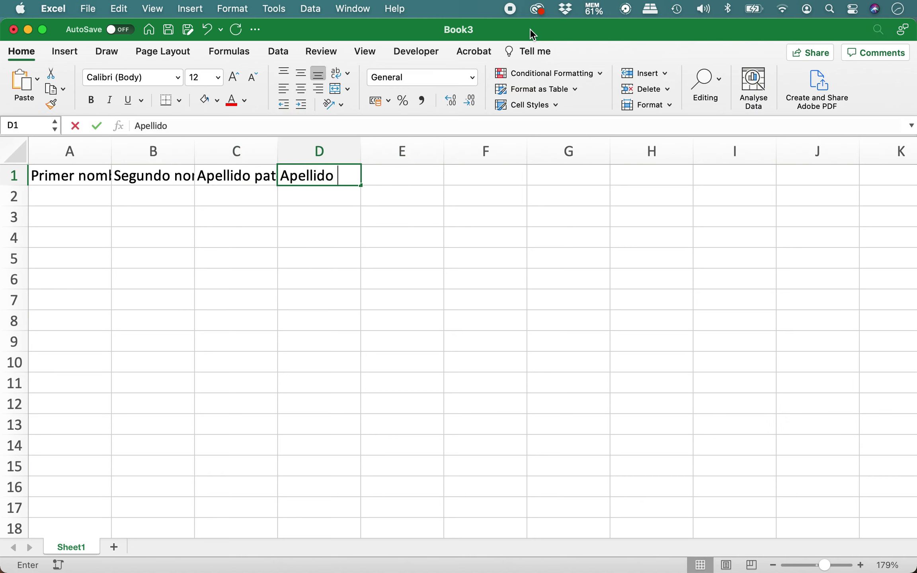
pyautogui.write(' materno')
pyautogui.press('Return')
# - Enter headers Día de nacimiento, Mes de nacimiento and Año de nacimiento in E1:G1
pyautogui.press('Right')
pyautogui.press('Right')
pyautogui.press('Up')
pyautogui.press('Left')
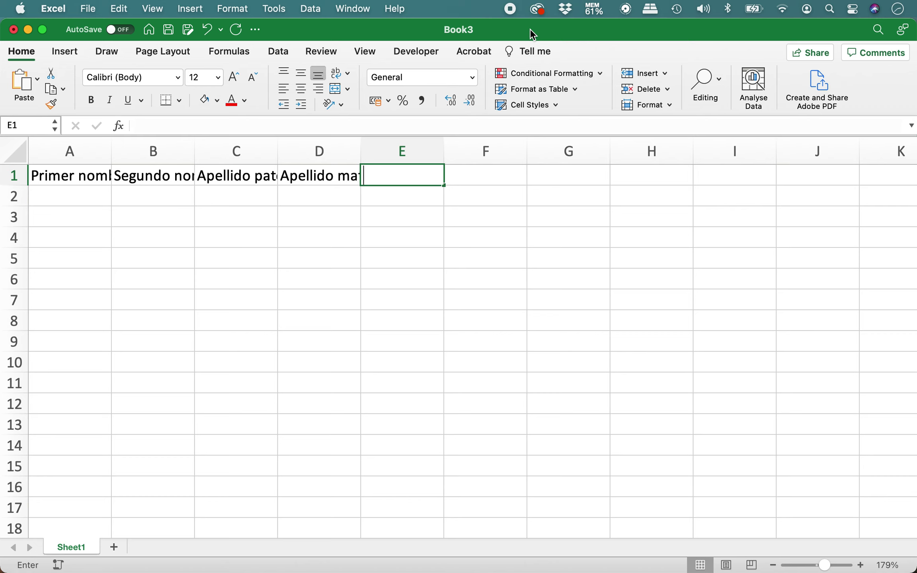
pyautogui.write('Día de nacimiento')
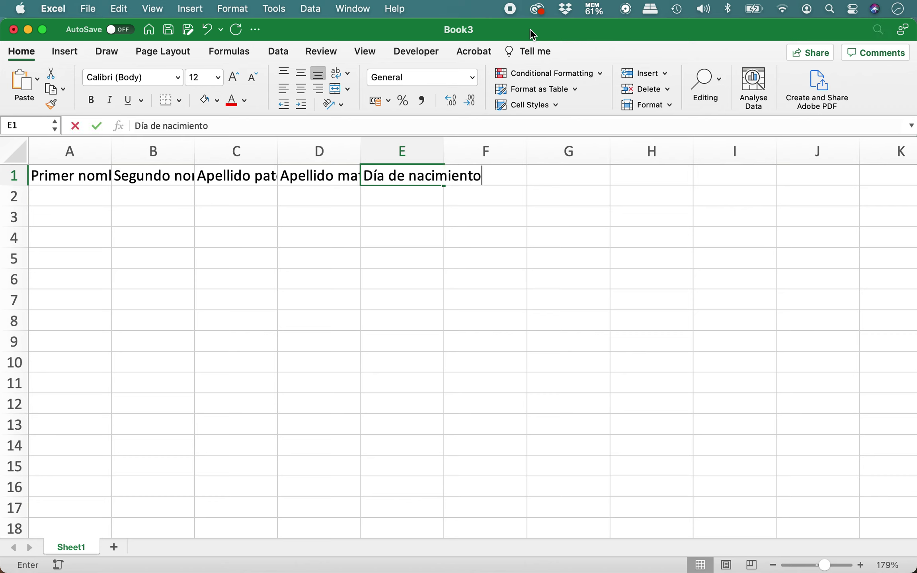
pyautogui.press('Tab')
pyautogui.write('Mes de n')
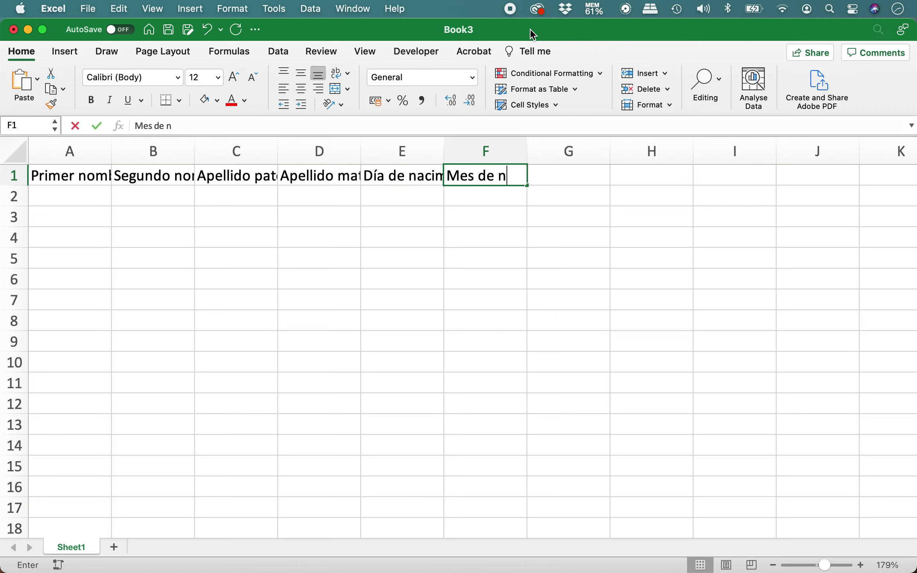
pyautogui.write('acimie')
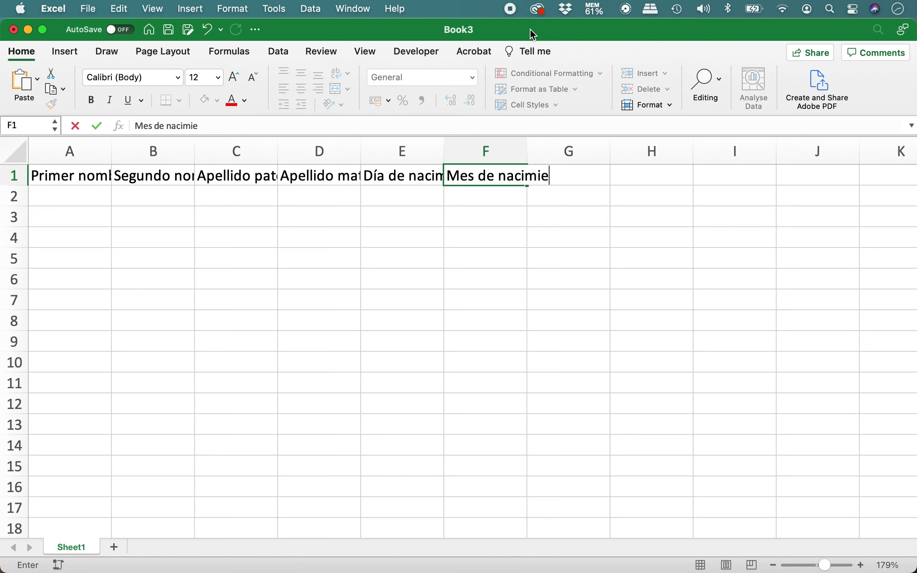
pyautogui.write('nto')
pyautogui.press('Return')
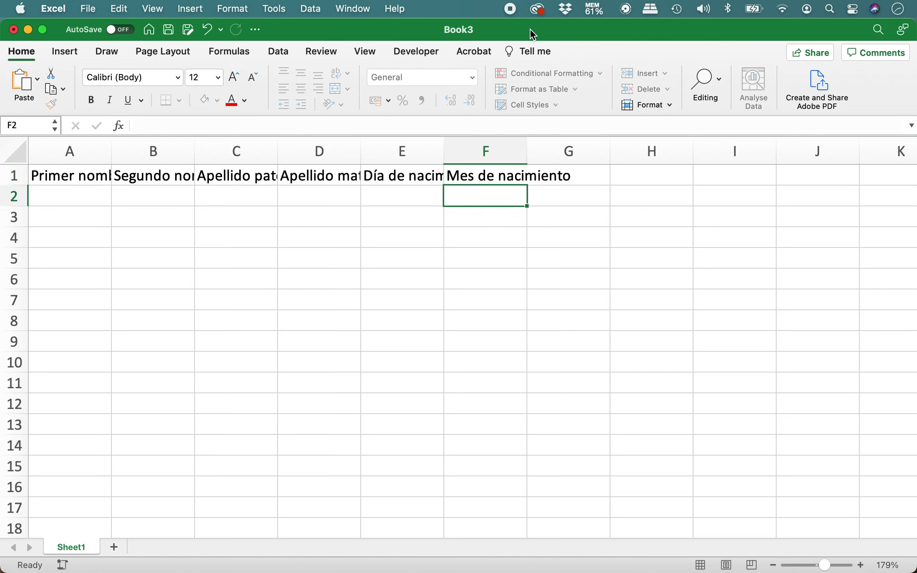
pyautogui.press('Up')
pyautogui.press('Right')
pyautogui.write('Año de nacimiento')
pyautogui.press('Return')
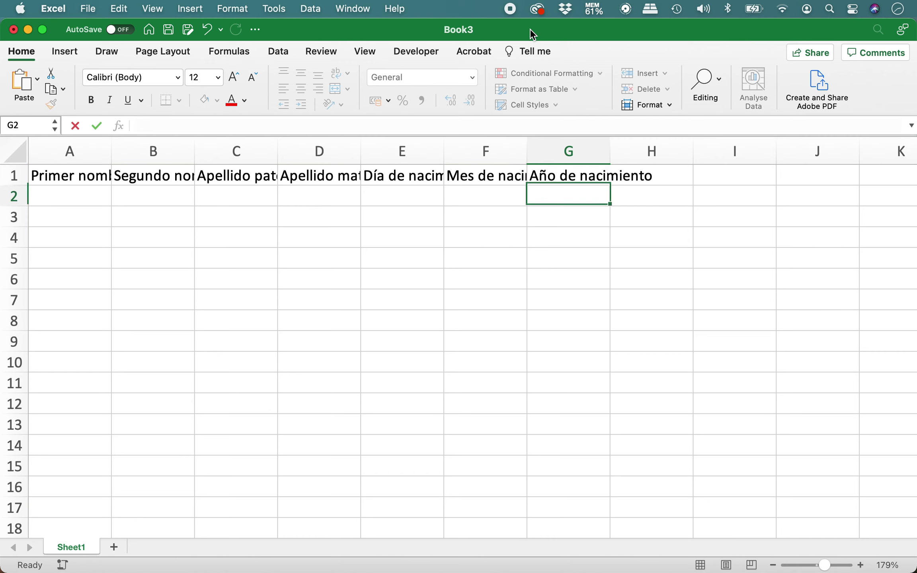
pyautogui.press('Up')
pyautogui.press('Left')
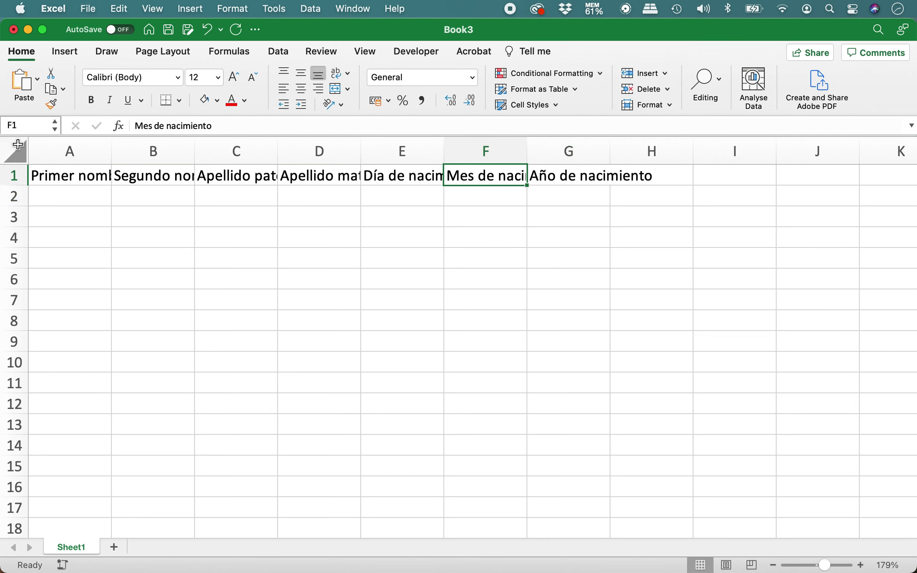
# - Autofit all column widths to their header text across the whole sheet
pyautogui.click(15, 151)
pyautogui.moveTo(109, 152); pyautogui.dragTo(109, 151)
pyautogui.doubleClick(109, 151)
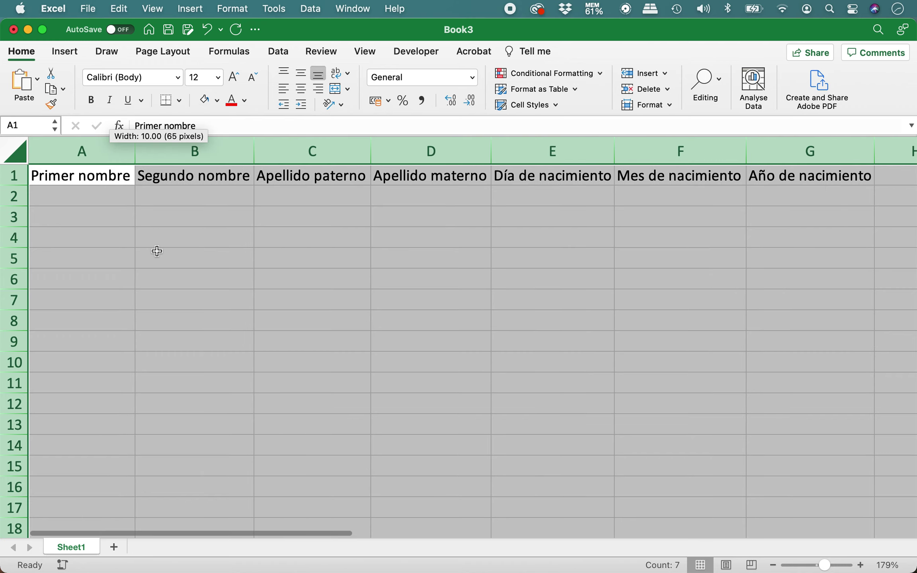
pyautogui.scroll(-3, 154, 250)
pyautogui.click(85, 188)
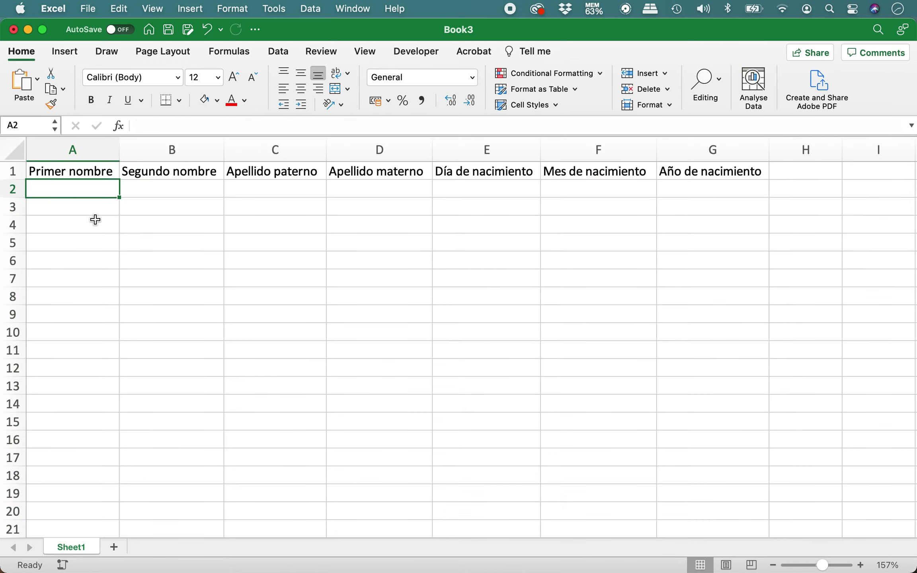
# - Type first names Oliver, Juan, Maria, Pedro and Ramon into A2:A6
pyautogui.write('Oliver')
pyautogui.press('Return')
pyautogui.write('Juan')
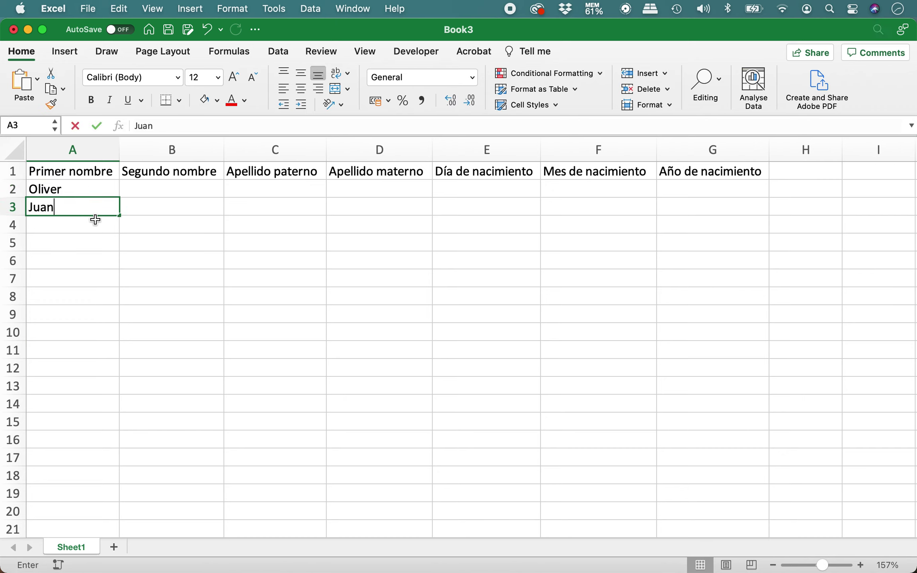
pyautogui.press('Return')
pyautogui.write('Maria')
pyautogui.press('Return')
pyautogui.press('Up')
pyautogui.press('Up')
pyautogui.press('Up')
pyautogui.press('Right')
pyautogui.press('Down')
pyautogui.press('Left')
pyautogui.press('Down')
pyautogui.press('Down')
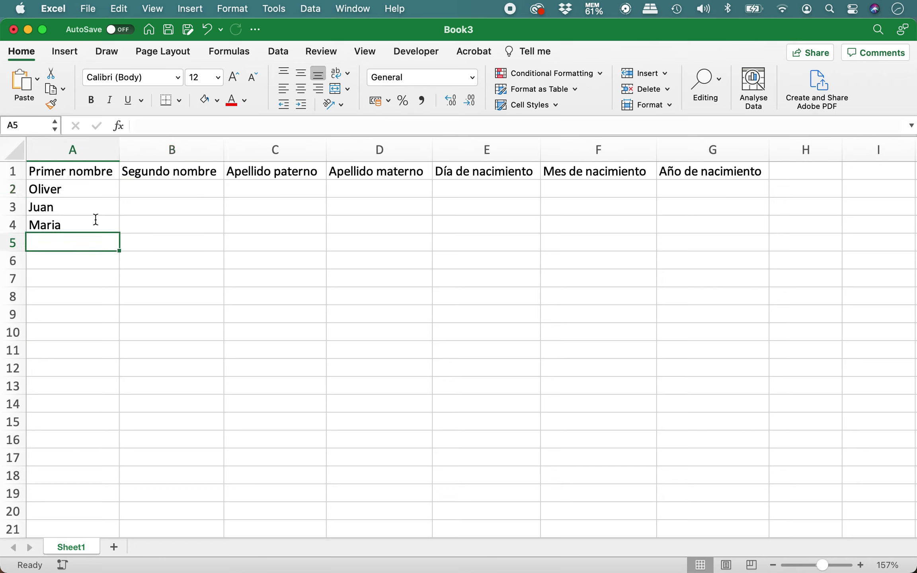
pyautogui.write('Pedro')
pyautogui.press('Return')
pyautogui.write('Ramon')
pyautogui.press('Return')
# - Type first names Thomas, Elena, Fiona, Karina and Leonor into A7:A11
pyautogui.write('Thomas')
pyautogui.press('Return')
pyautogui.write('Elena')
pyautogui.press('Return')
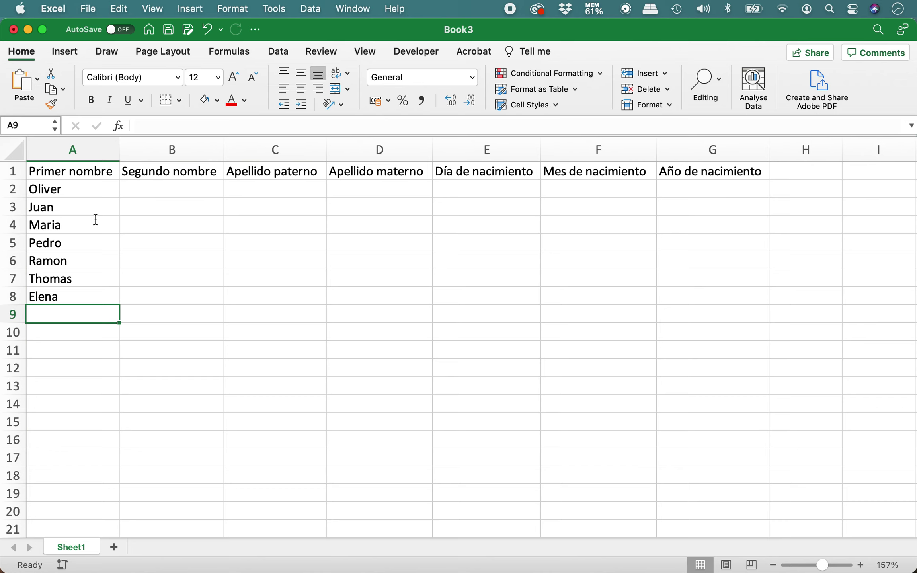
pyautogui.write('Fiona')
pyautogui.press('Return')
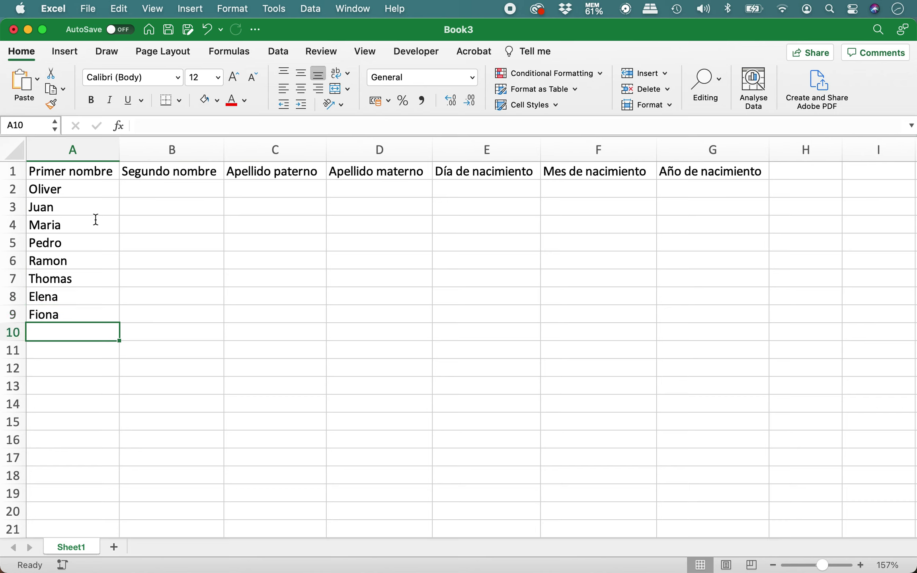
pyautogui.write('Karina')
pyautogui.press('Return')
pyautogui.write('Leonor')
pyautogui.press('Return')
pyautogui.press('Up')
pyautogui.press('Up')
pyautogui.press('Right')
pyautogui.press('Up')
pyautogui.press('Up')
pyautogui.press('Up')
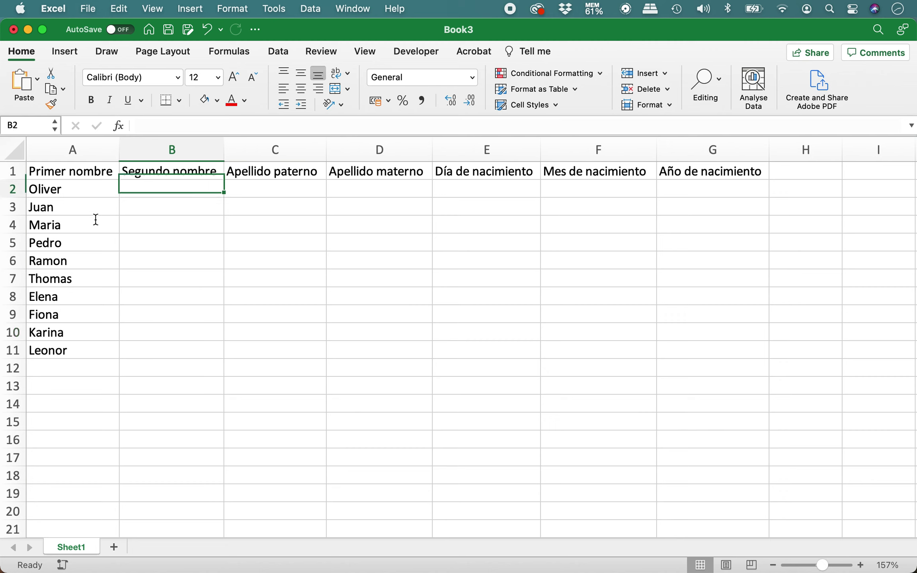
# - Type middle names Javier, Francisco, Renata, Walter and Jorge into B2:B6
pyautogui.write('Javier')
pyautogui.press('Return')
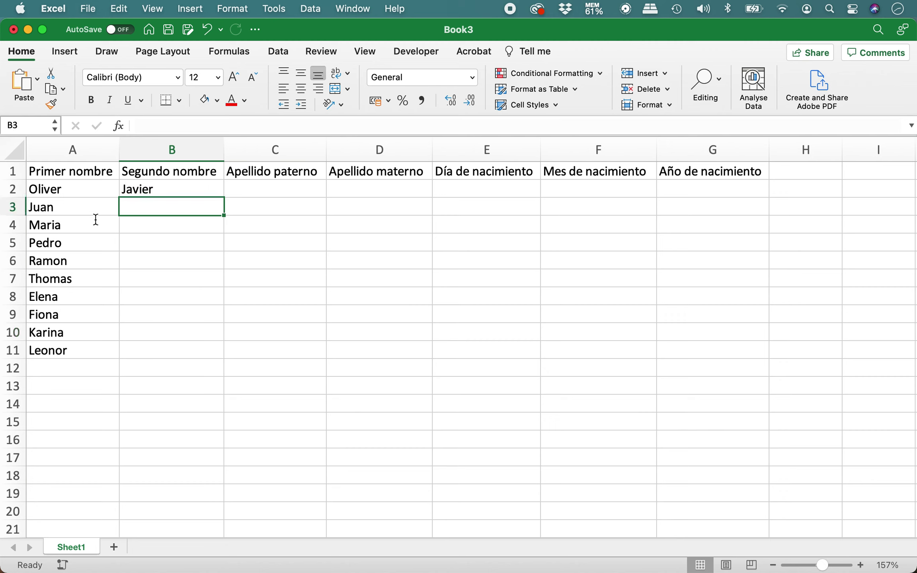
pyautogui.write('Francisco')
pyautogui.press('Return')
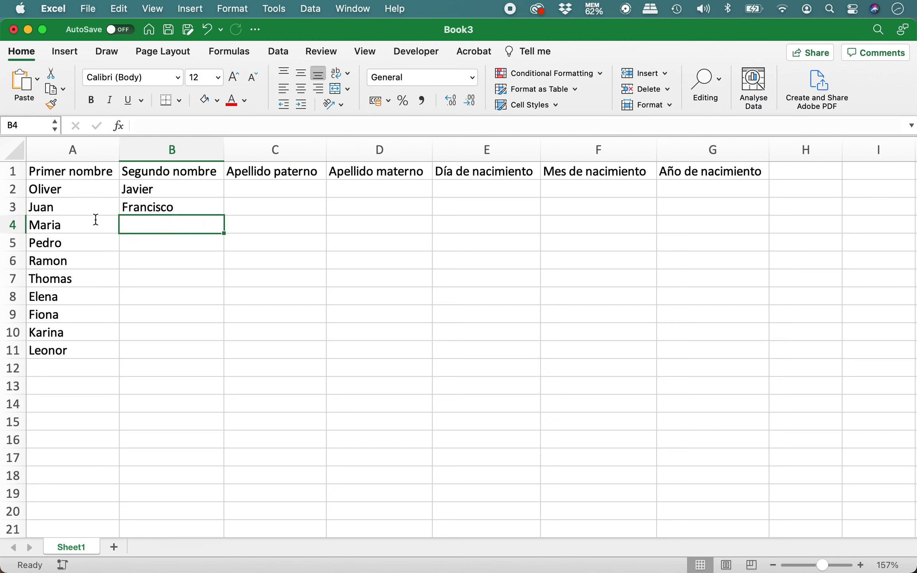
pyautogui.write('Renata')
pyautogui.press('Return')
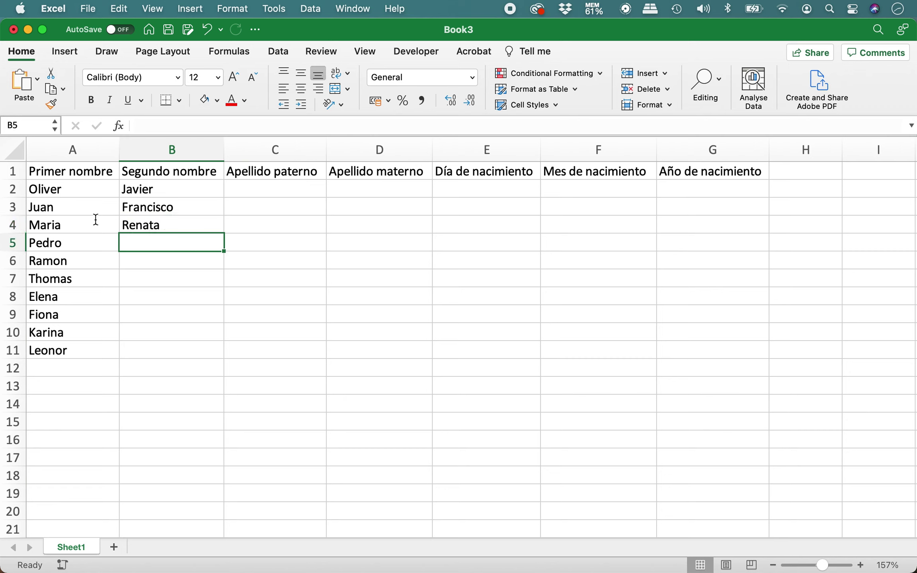
pyautogui.write('Walter')
pyautogui.press('Return')
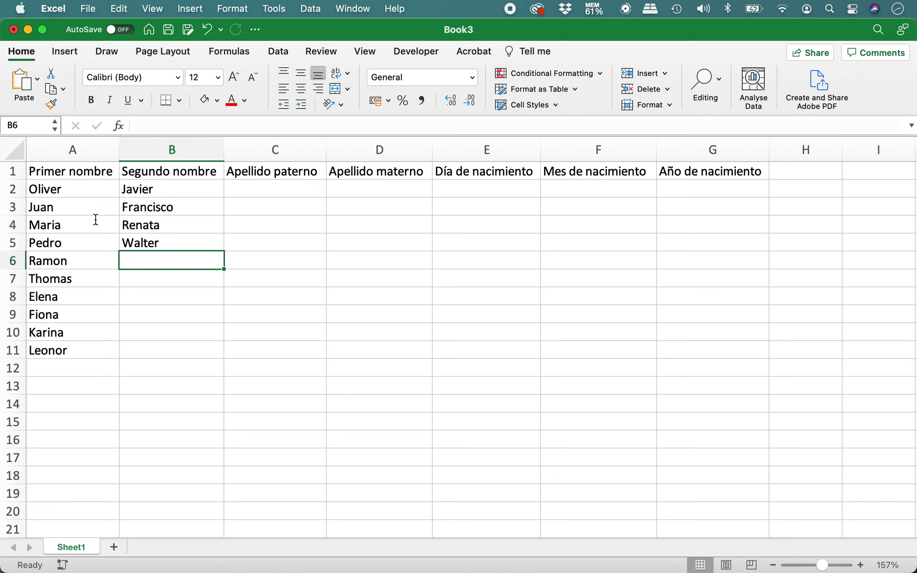
pyautogui.write('Jorge')
pyautogui.press('Return')
# - Type middle names Ulises, Raquel, Ramona, Tomasa and Carla into B7:B11
pyautogui.write('Ulises')
pyautogui.press('Return')
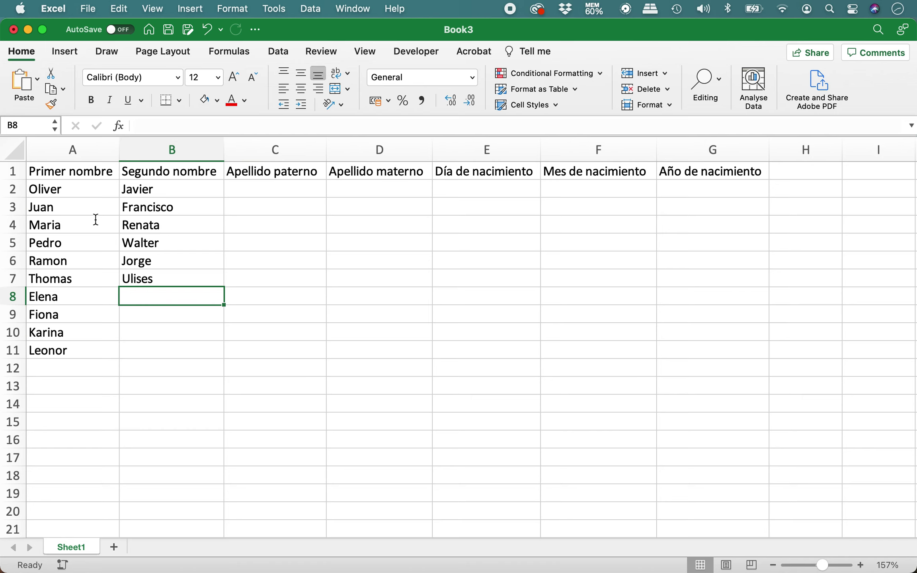
pyautogui.write('Raquel')
pyautogui.press('Return')
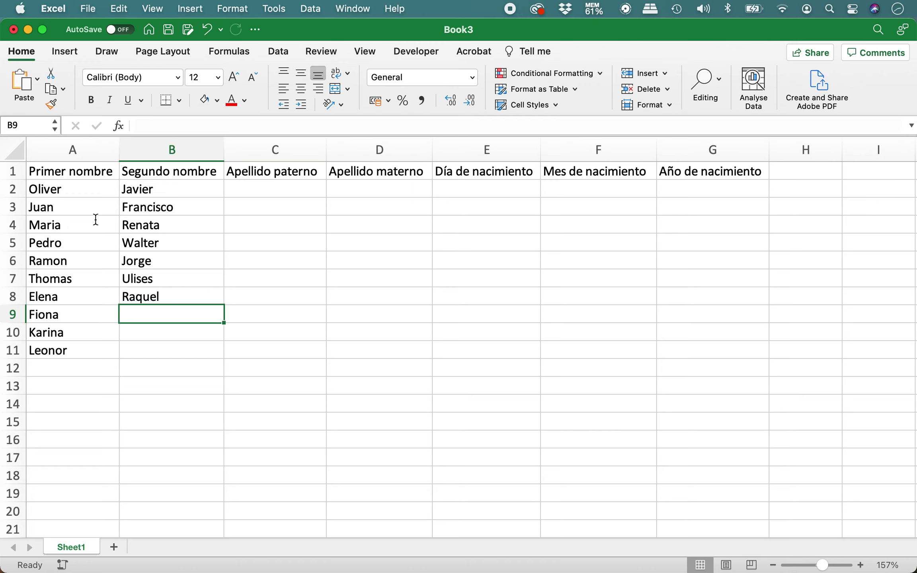
pyautogui.write('Ramona')
pyautogui.press('Return')
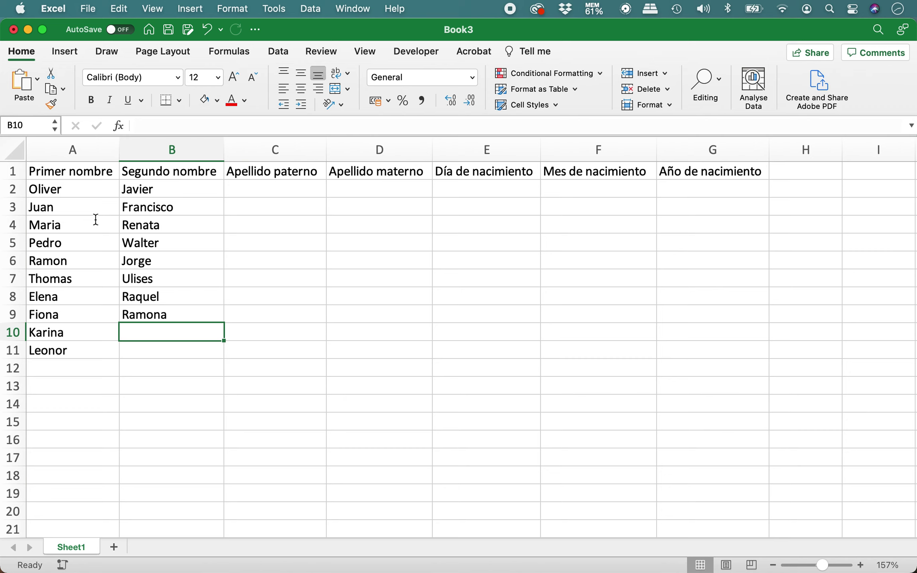
pyautogui.write('Tomasa')
pyautogui.press('Return')
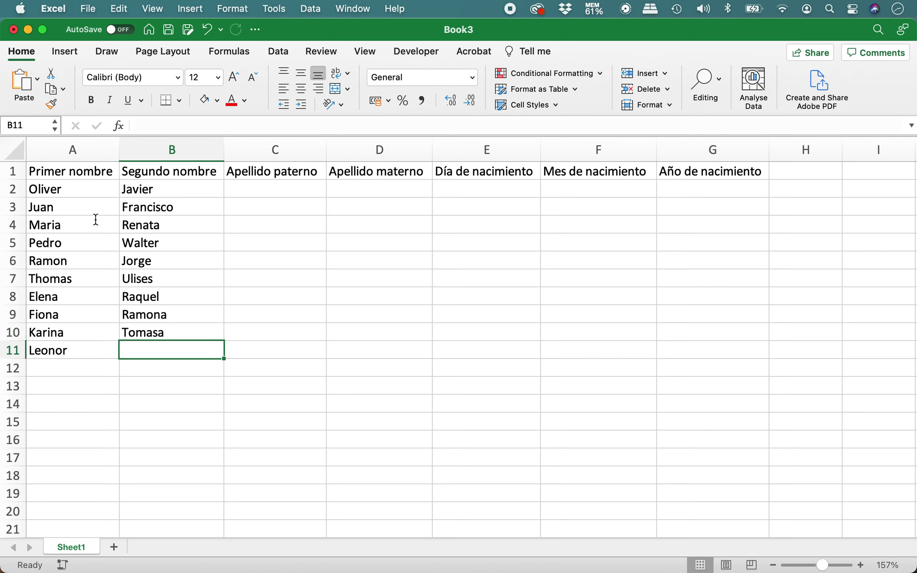
pyautogui.write('Carla')
pyautogui.press('Return')
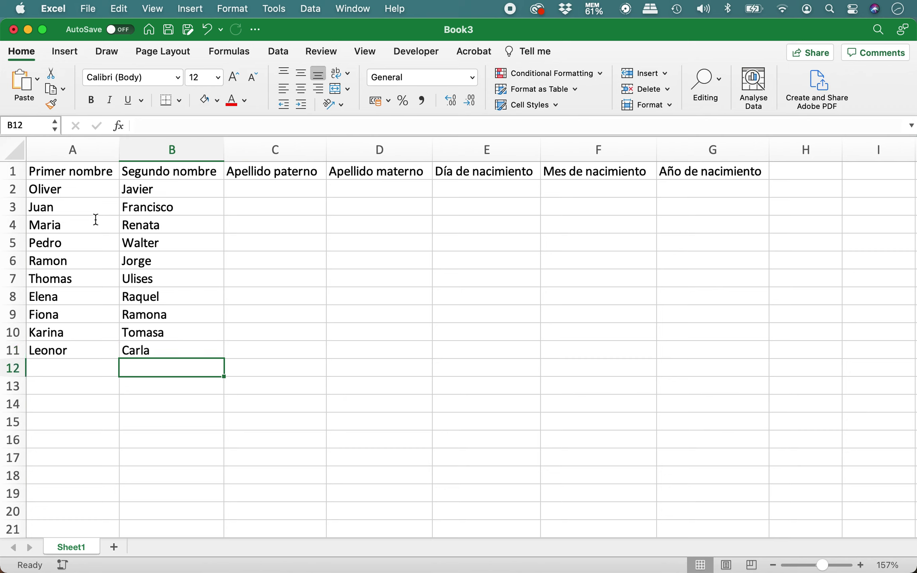
pyautogui.press('Up')
pyautogui.press('Right')
pyautogui.press('Up')
pyautogui.press('Up')
pyautogui.press('Up')
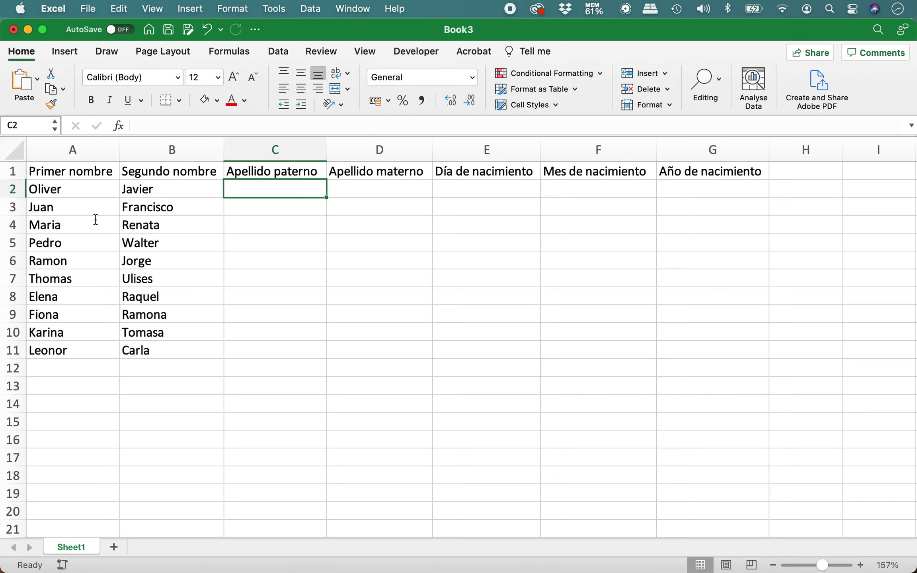
# - Type paternal surnames Smith, Goldsmith, Perez, Lopez and Gonzalez into C2:C6
pyautogui.write('Smith')
pyautogui.press('Return')
pyautogui.write('Go')
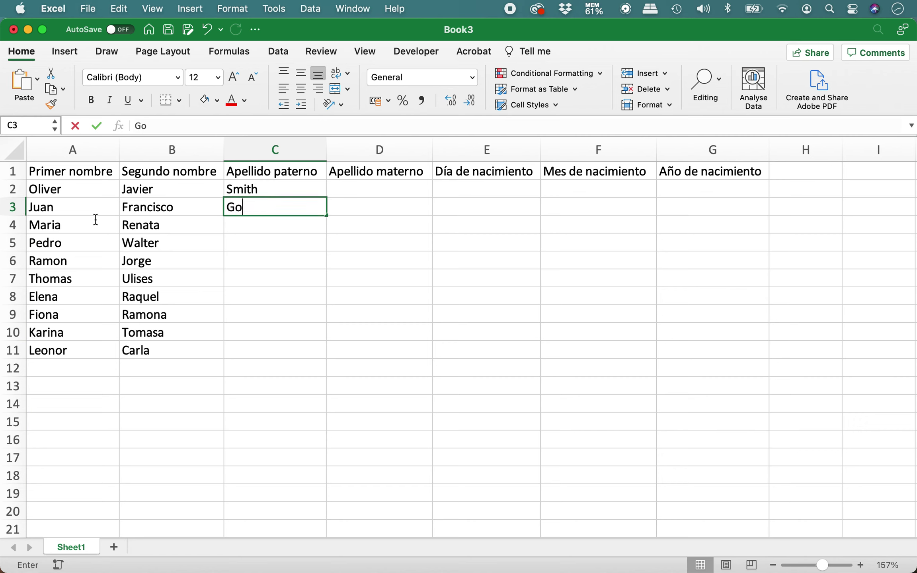
pyautogui.write('ldsmith')
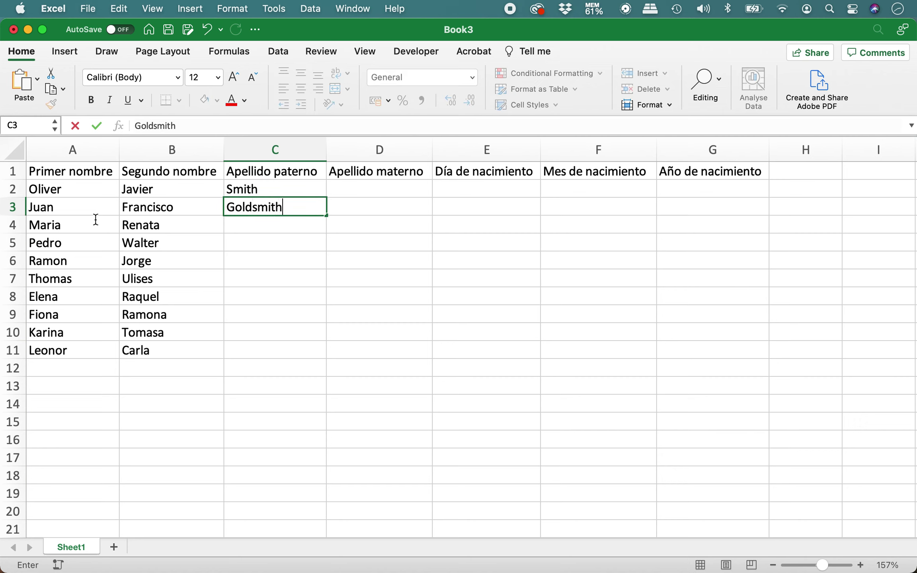
pyautogui.press('Return')
pyautogui.write('Perez')
pyautogui.press('Return')
pyautogui.write('Lopez')
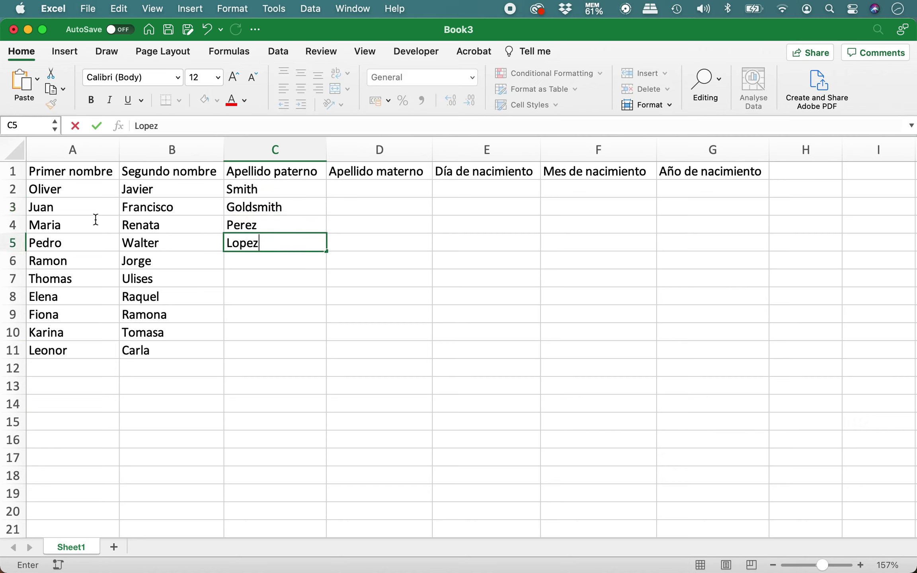
pyautogui.press('Return')
pyautogui.write('Gonzalez')
pyautogui.press('Return')
# - Type paternal surnames Martinez, Hernandez, Galvez, Contreras and Marquez into C7:C11
pyautogui.write('Martinez')
pyautogui.press('Return')
pyautogui.write('Hernandez')
pyautogui.press('Return')
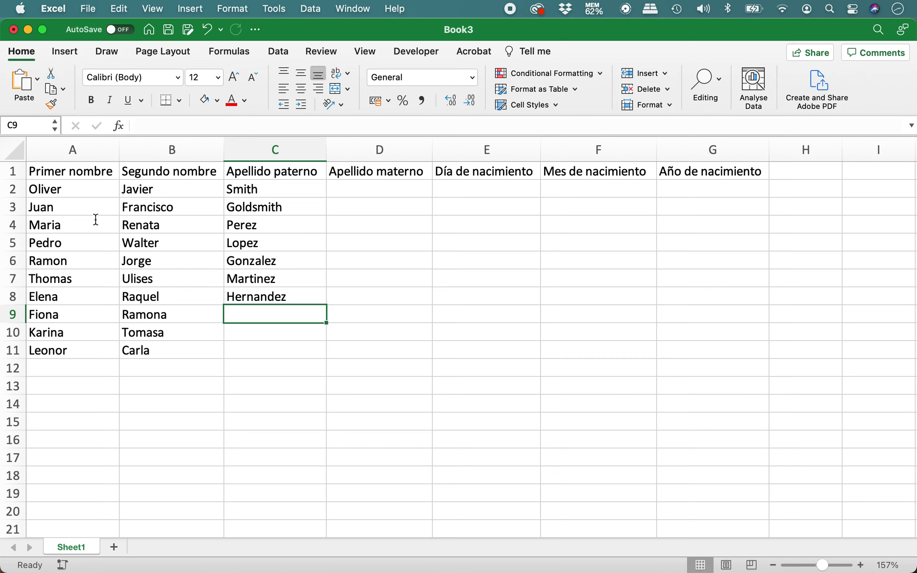
pyautogui.write('Galvez')
pyautogui.press('Return')
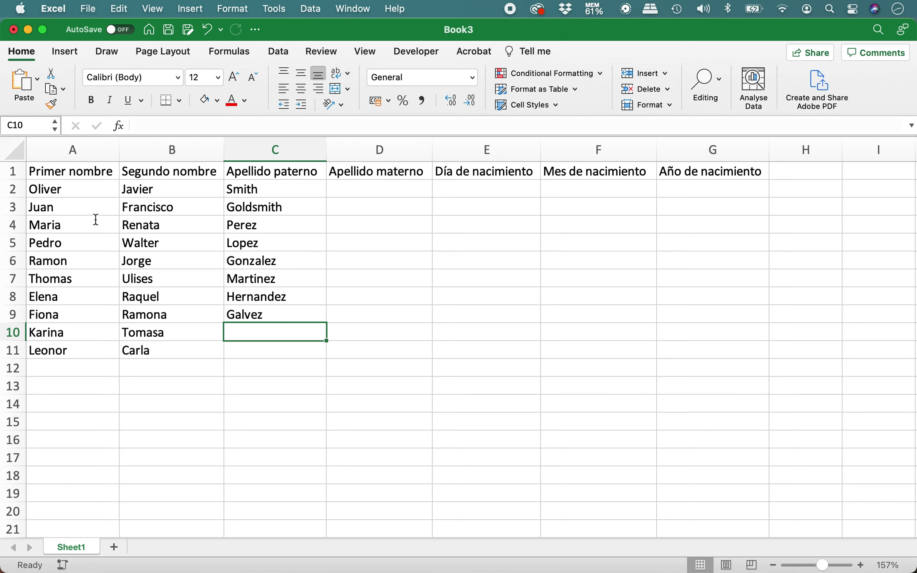
pyautogui.write('Contreras')
pyautogui.press('Return')
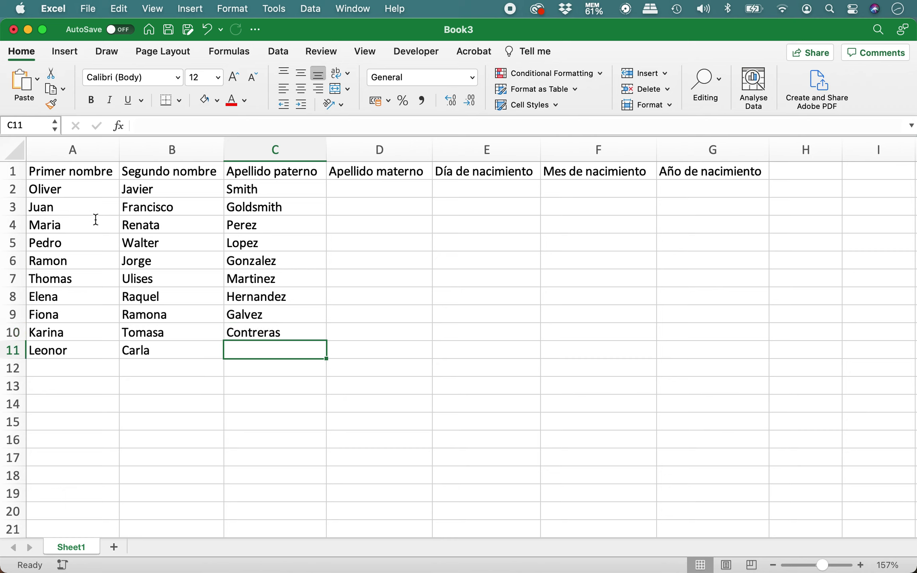
pyautogui.write('Marquez')
pyautogui.press('Tab')
pyautogui.press('Up')
pyautogui.press('Up')
pyautogui.press('Up')
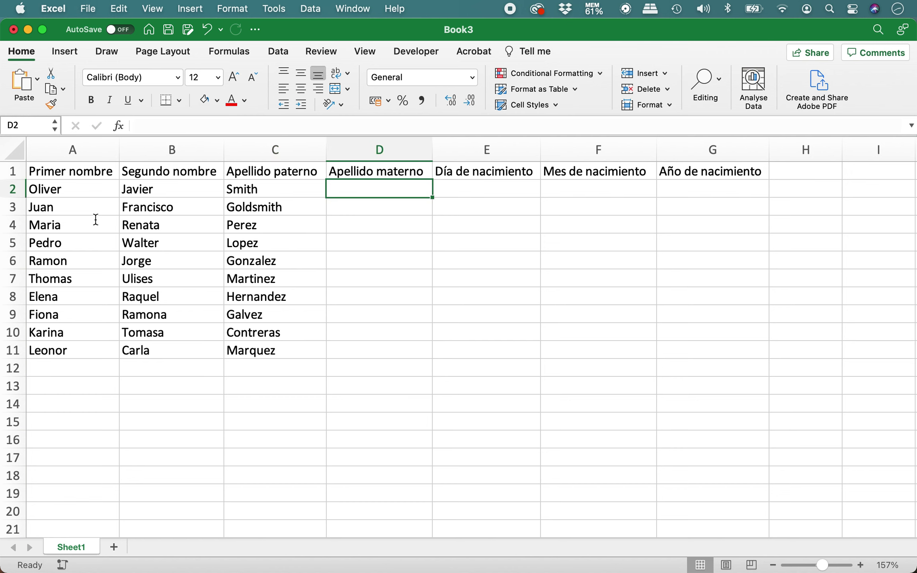
# - Type maternal surnames Thompson, Peterson, Rodriguez, Helenes and Quintero into D2:D6
pyautogui.write('Thomps')
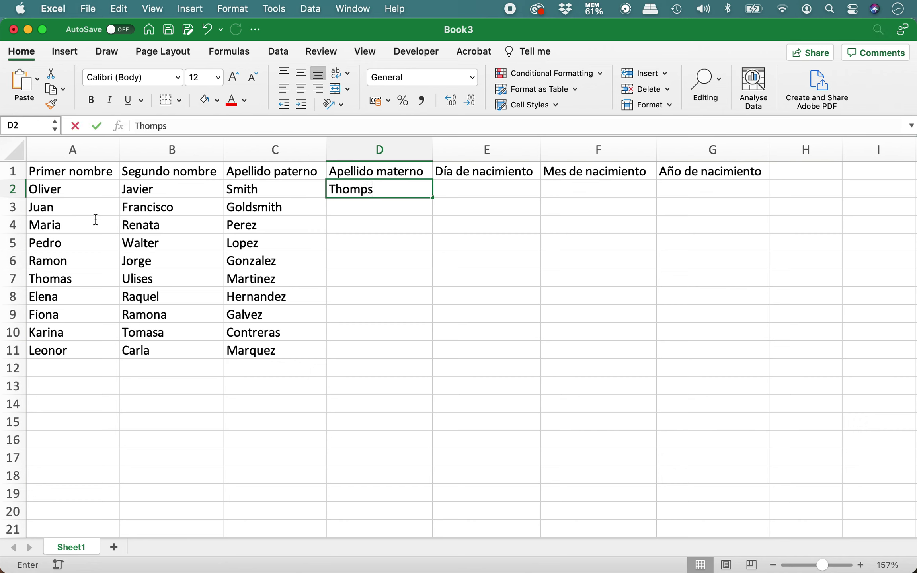
pyautogui.write('on')
pyautogui.press('BackSpace')
pyautogui.press('BackSpace')
pyautogui.press('BackSpace')
pyautogui.press('BackSpace')
pyautogui.write('pson')
pyautogui.press('Return')
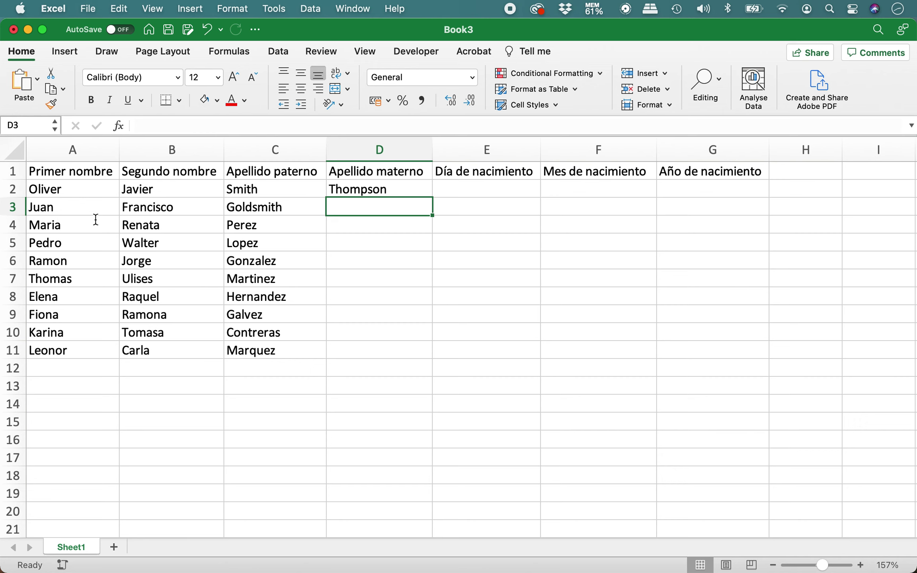
pyautogui.write('Pe')
pyautogui.write('ters')
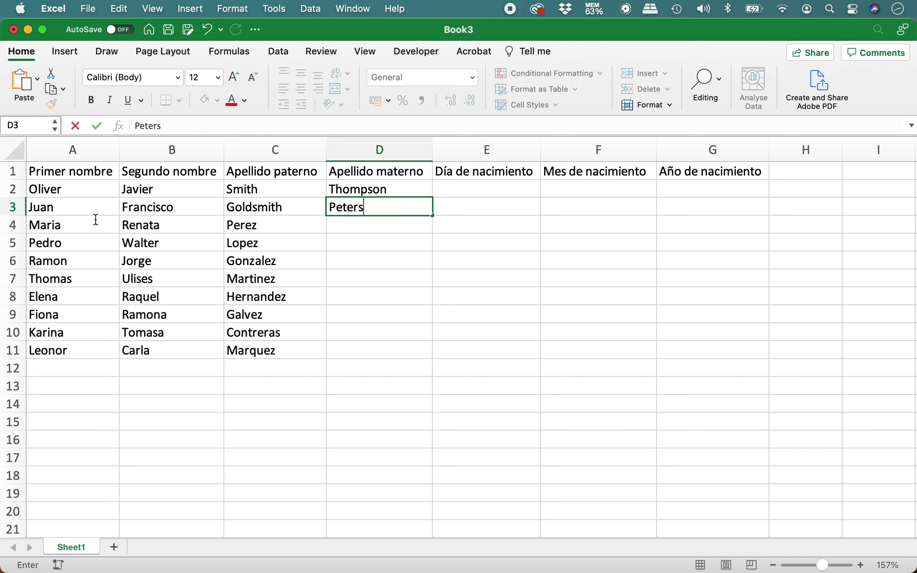
pyautogui.write('on')
pyautogui.press('Return')
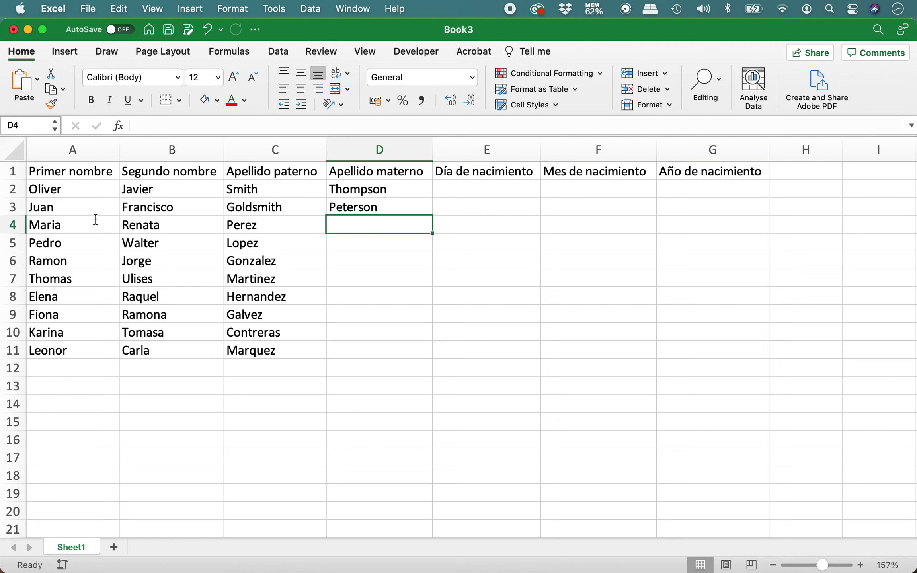
pyautogui.write('Rodriguez')
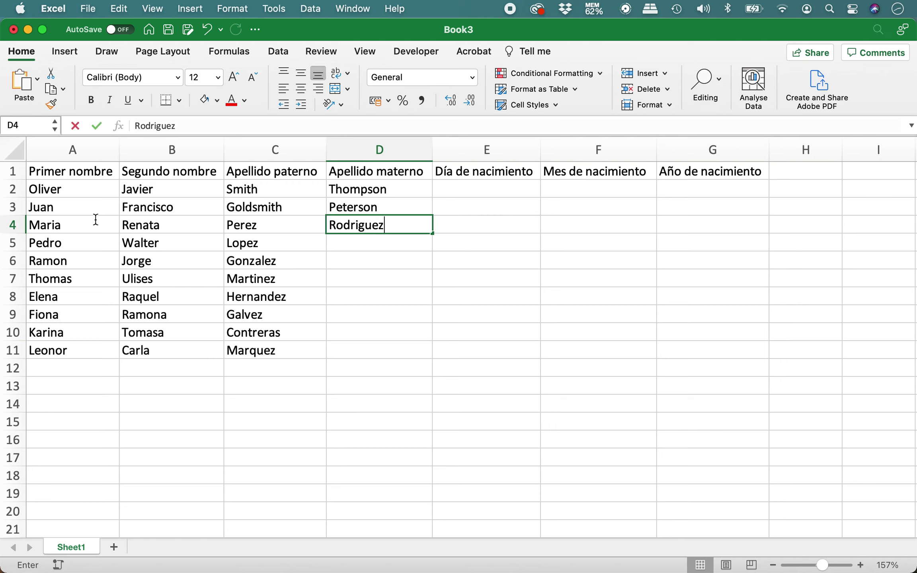
pyautogui.press('Return')
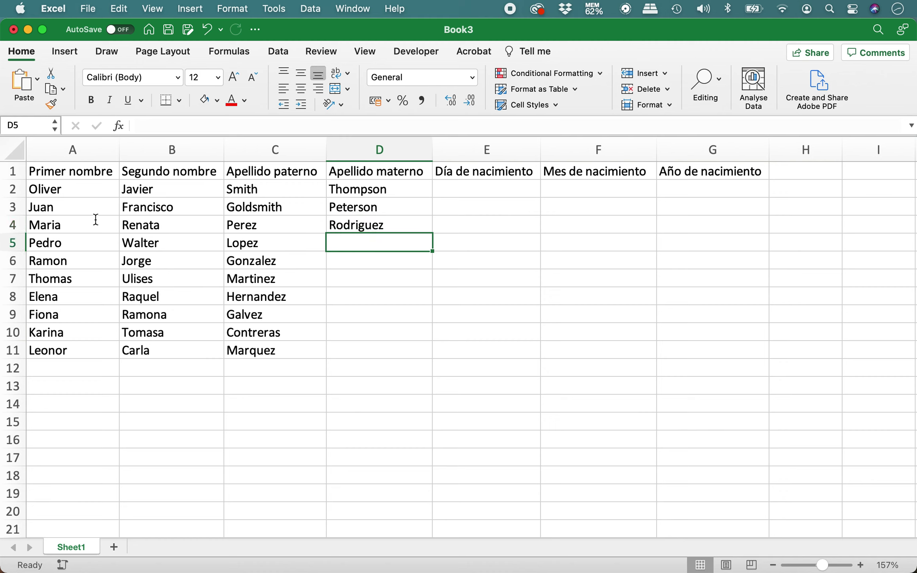
pyautogui.write('Helenes')
pyautogui.press('Return')
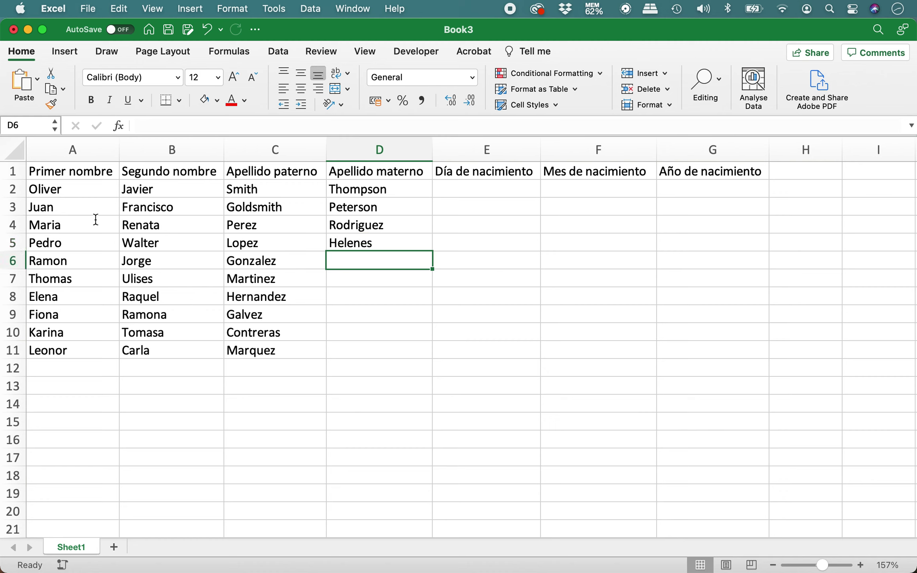
pyautogui.write('Quintero')
pyautogui.press('Return')
# - Type maternal surnames Quino, Ferreira, Garcia, Rodriguez and Manriquez into D7:D11
pyautogui.write('Quino')
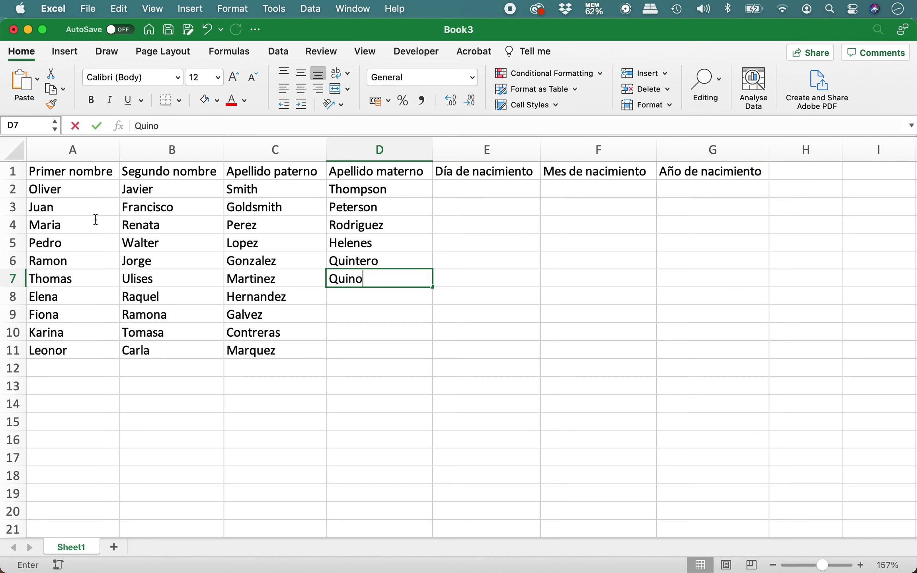
pyautogui.press('Return')
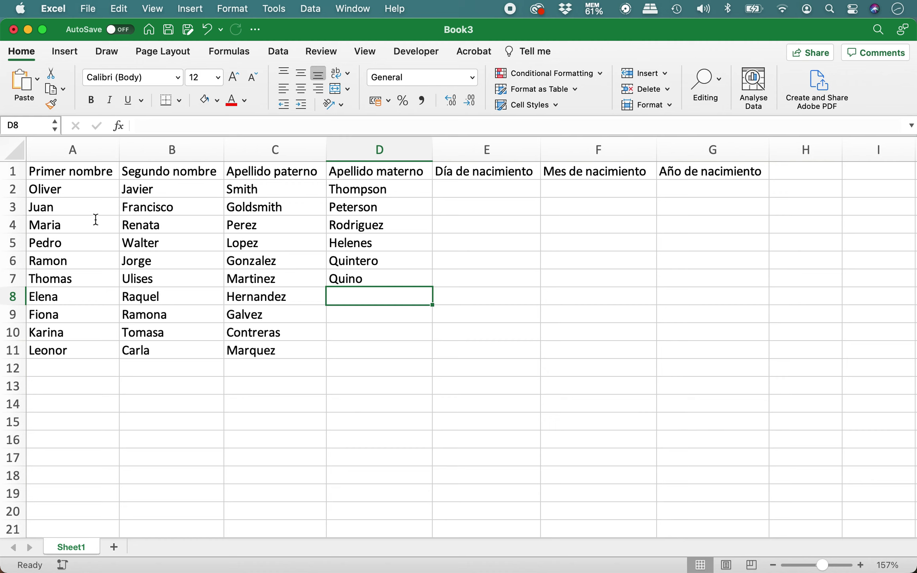
pyautogui.write('Ferreri')
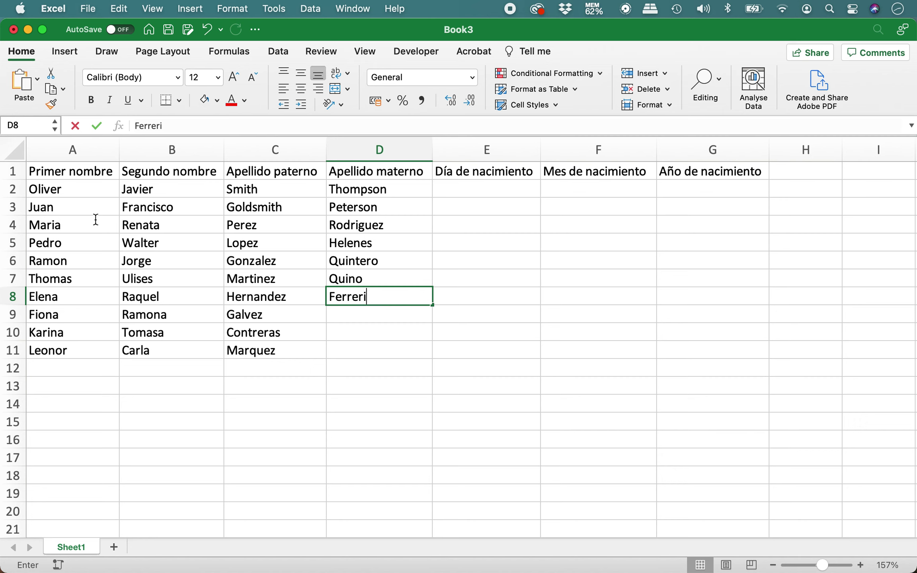
pyautogui.press('BackSpace')
pyautogui.write('ira')
pyautogui.press('Return')
pyautogui.write('Gar')
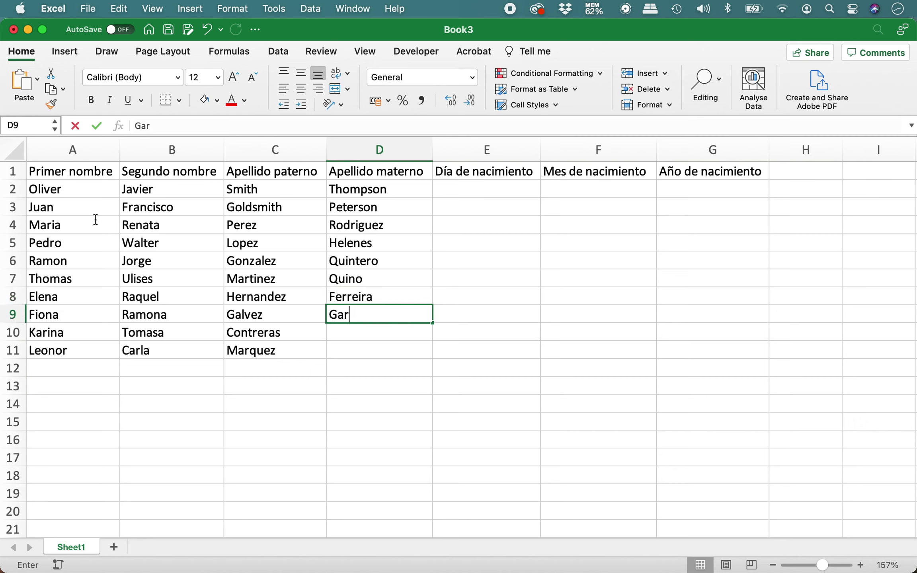
pyautogui.write('cia')
pyautogui.press('Return')
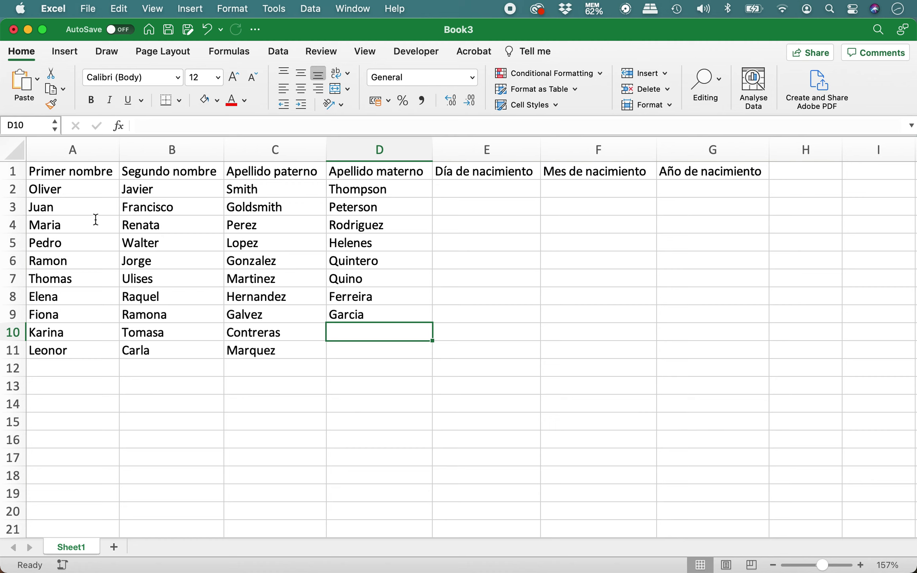
pyautogui.write('Rodriguez')
pyautogui.press('Return')
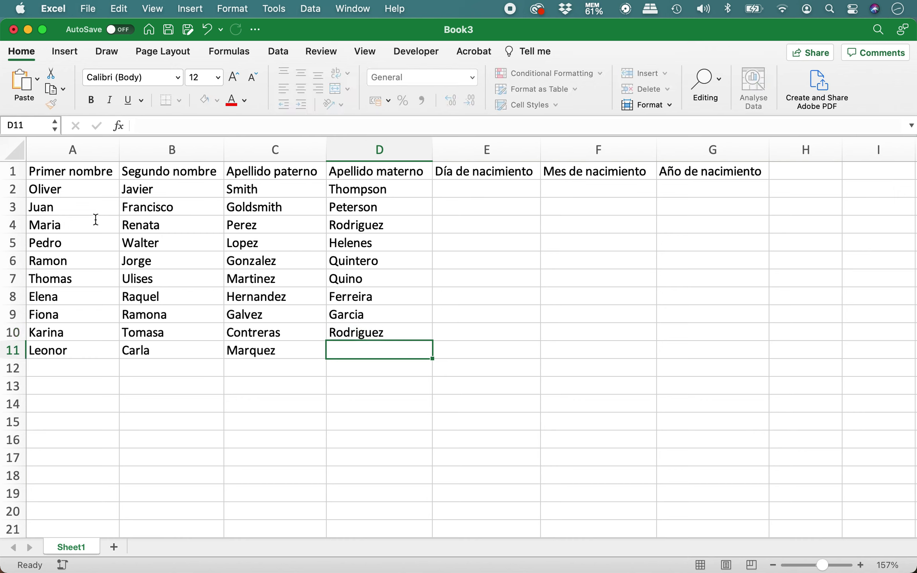
pyautogui.write('Manriquez')
pyautogui.press('Return')
pyautogui.press('Up')
pyautogui.press('Right')
pyautogui.hotkey('ctrl', 'Up')
pyautogui.press('Down')
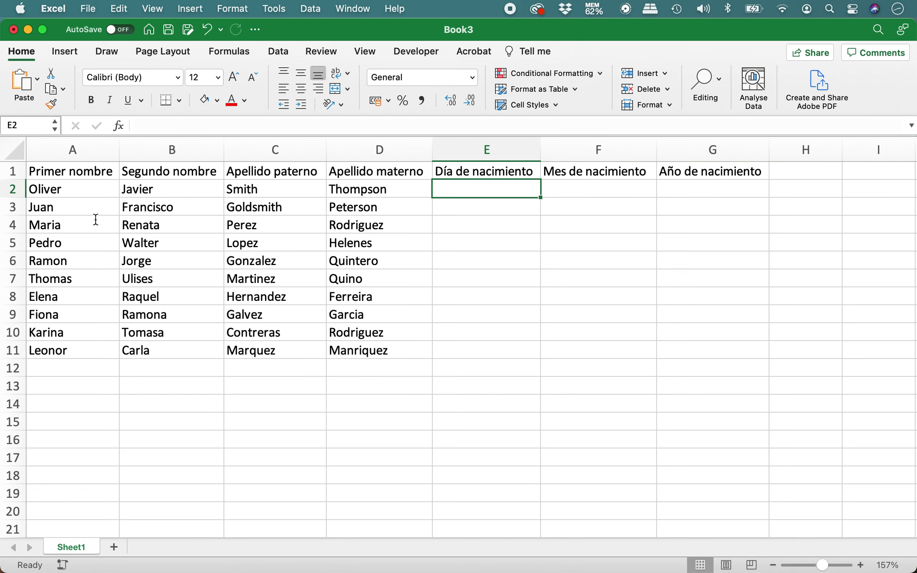
# - Fill Día de nacimiento E2:E11 with the =RANDBETWEEN(1,28) random-day formula
pyautogui.write('=randbetween(1,28)')
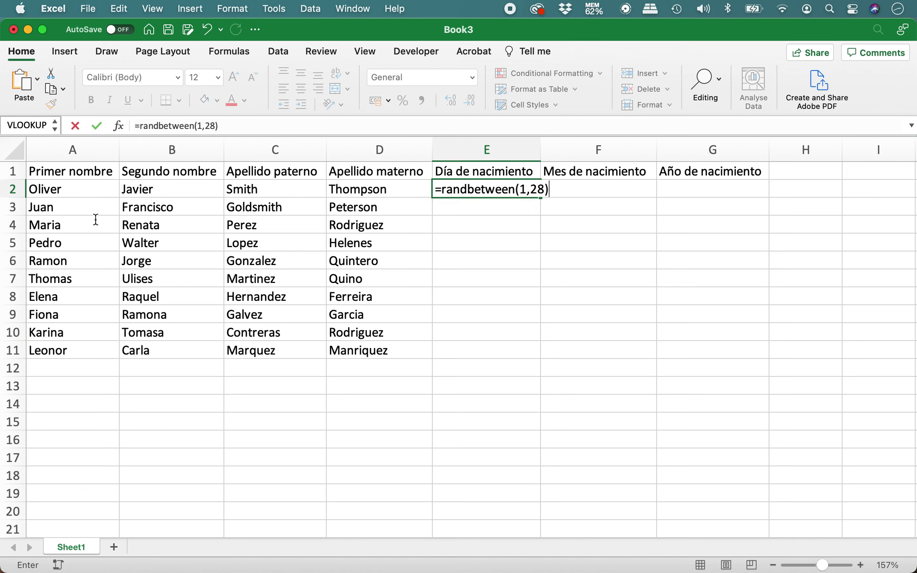
pyautogui.press('Return')
pyautogui.press('Up')
pyautogui.press('super+c')
pyautogui.press('Left')
pyautogui.press('super+Down')
pyautogui.press('Right')
pyautogui.press('Up')
pyautogui.press('Down')
pyautogui.press('shift+super+Up')
pyautogui.press('super+v')
# - Enter Enero as the first birth month in F2
pyautogui.press('Right')
pyautogui.press('super+Up')
pyautogui.press('Down')
pyautogui.write('Enero')
pyautogui.press('Return')
# - Enter the months Febrero, Marzo, Abril, Mayo and Junio down column F
pyautogui.write('Febrero')
pyautogui.press('Return')
pyautogui.write('Marzo')
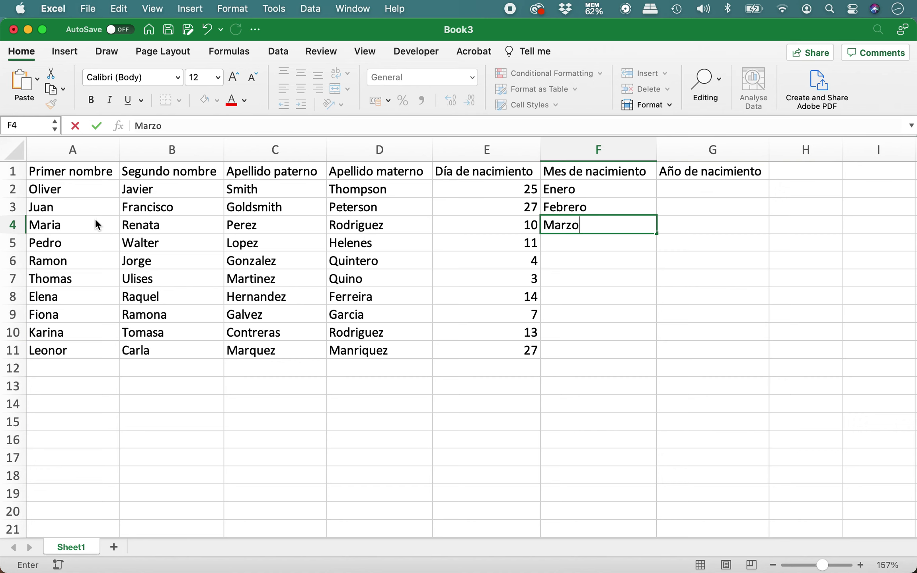
pyautogui.press('Return')
pyautogui.write('Abri;')
pyautogui.press('BackSpace')
pyautogui.write('l')
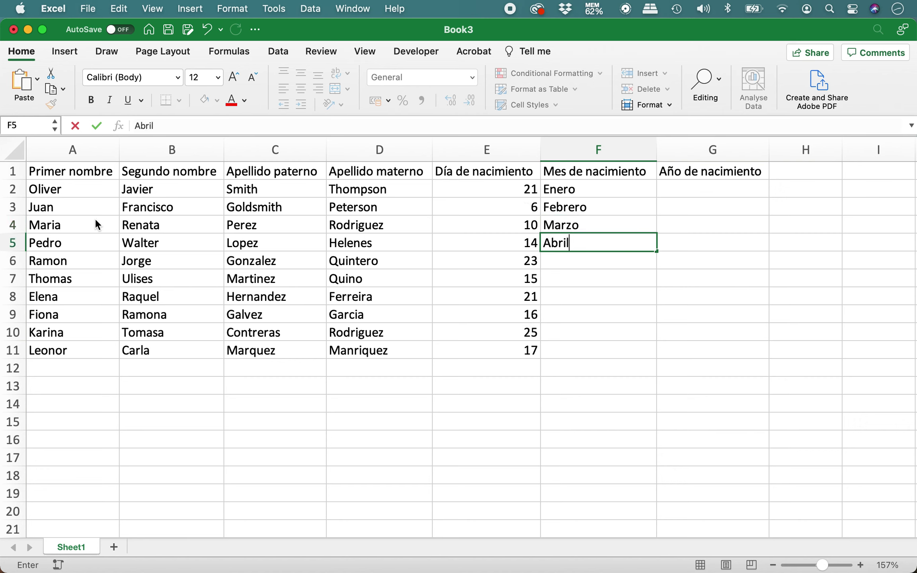
pyautogui.press('Return')
pyautogui.write('Mayo')
pyautogui.press('Return')
pyautogui.write('nio')
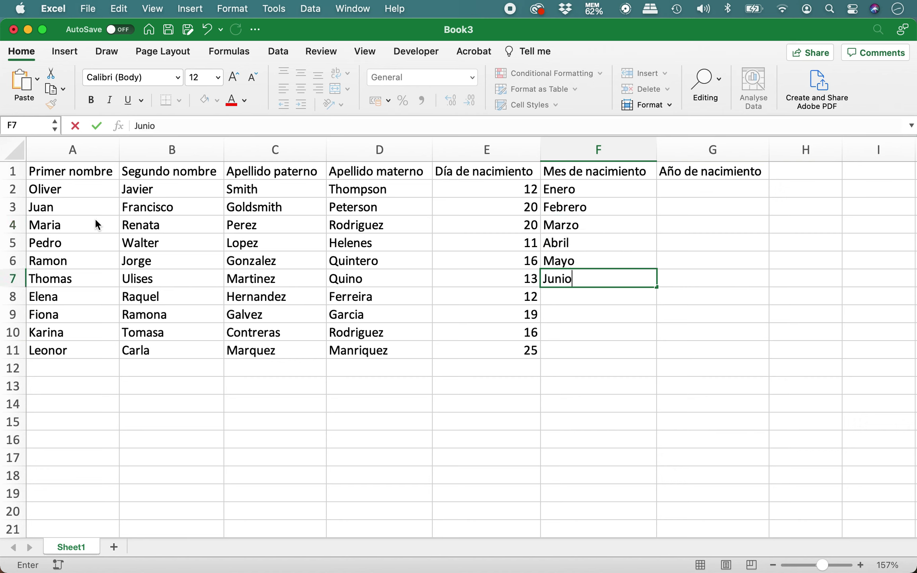
pyautogui.press('Return')
# - Enter Julio, Agosto, Septiembre (retyped after a typo) and Octubre in the last four rows
pyautogui.write('Julio')
pyautogui.press('Return')
pyautogui.write('Agos')
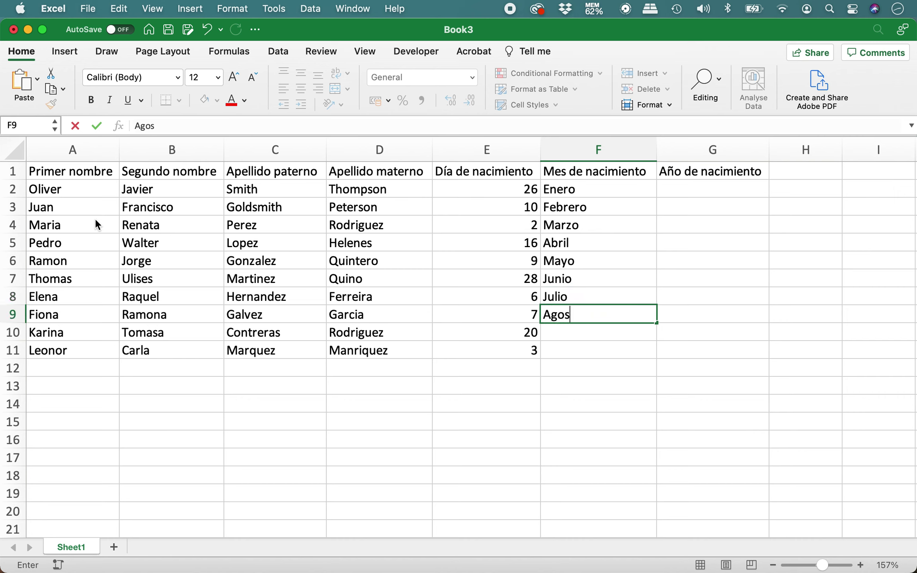
pyautogui.write('to')
pyautogui.press('Return')
pyautogui.write('Sepri')
pyautogui.press('BackSpace')
pyautogui.press('BackSpace')
pyautogui.write('tiemnre')
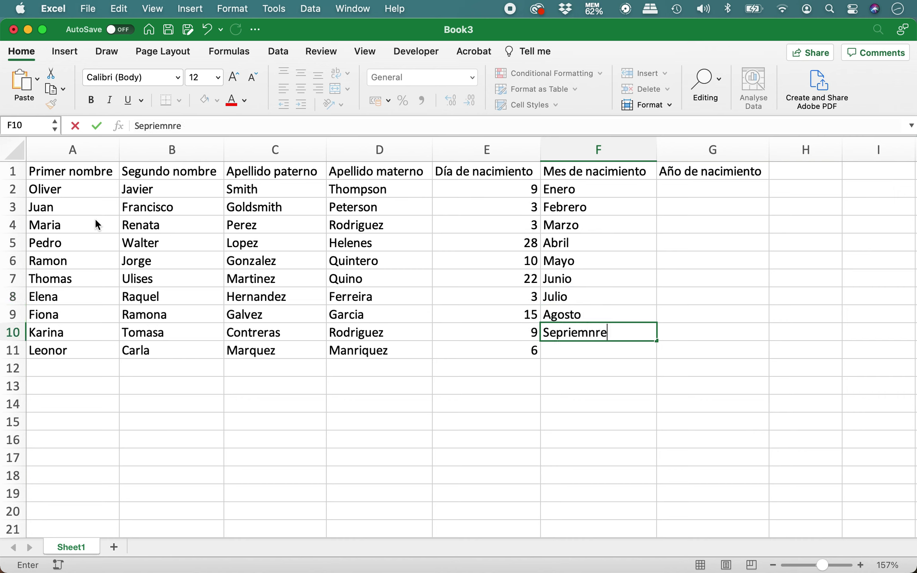
pyautogui.press('Return')
pyautogui.press('Up')
pyautogui.write('Septiembre')
pyautogui.press('Return')
pyautogui.write('Octubre')
pyautogui.press('Return')
pyautogui.press('Up')
pyautogui.press('Right')
pyautogui.hotkey('ctrl', 'Up')
pyautogui.press('Down')
# - Enter =RANDBETWEEN(1960,2000) in G2 for a random birth year
pyautogui.write('=')
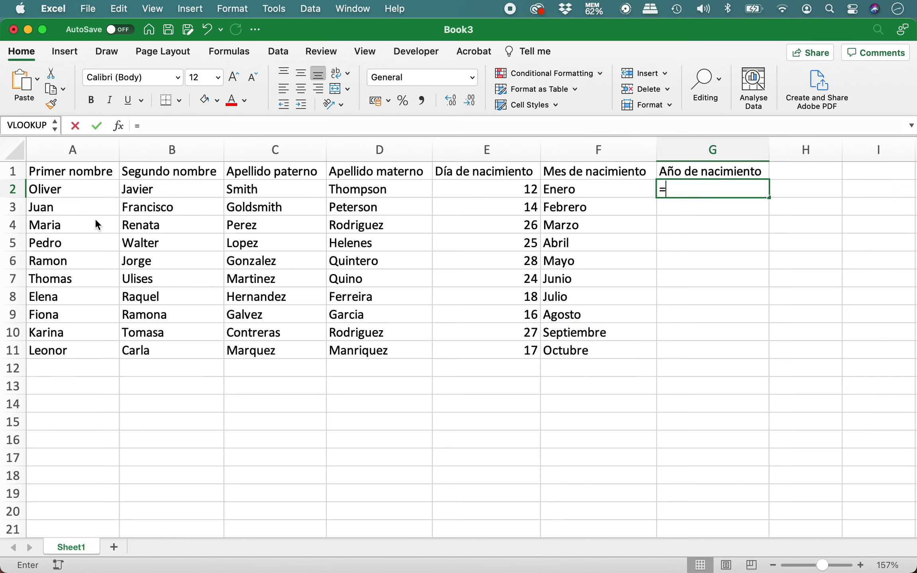
pyautogui.write('rand')
pyautogui.press('Down')
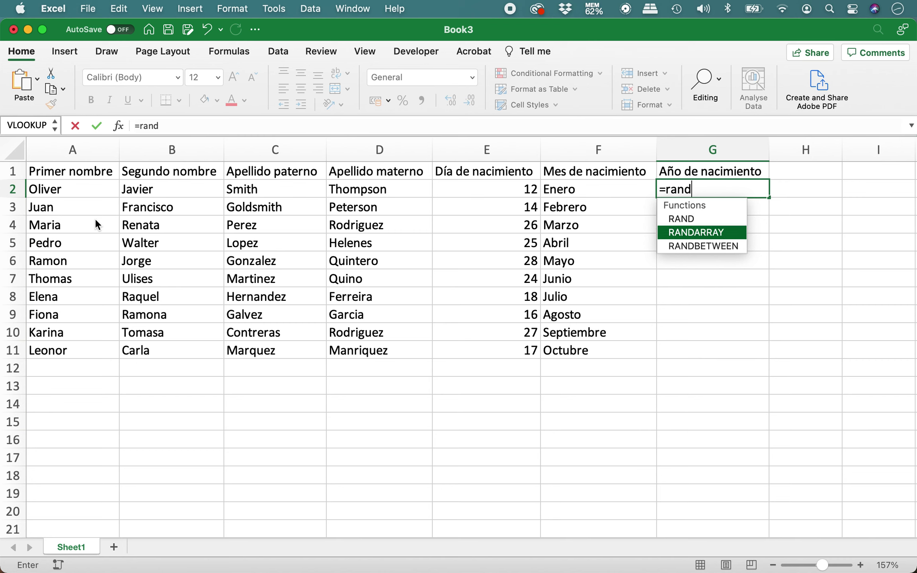
pyautogui.press('Down')
pyautogui.press('Return')
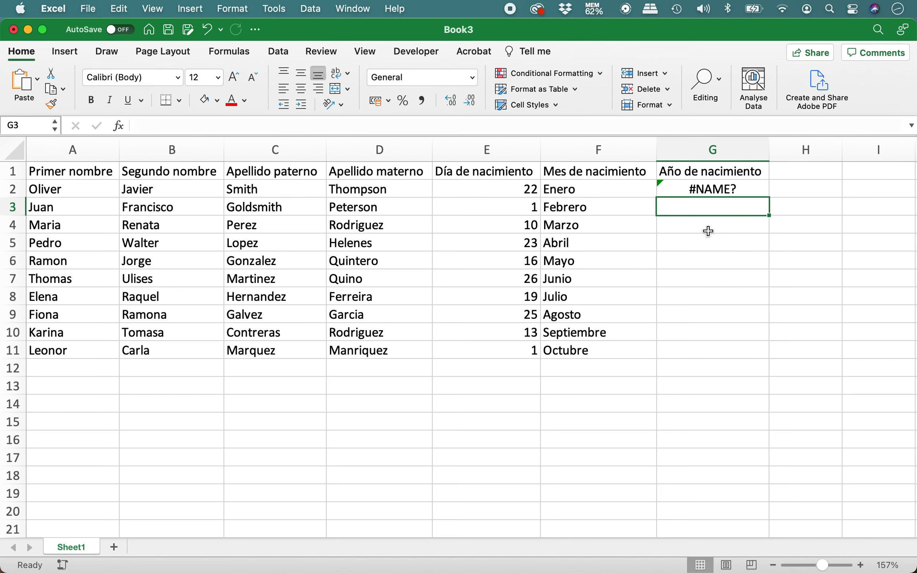
pyautogui.doubleClick(720, 190)
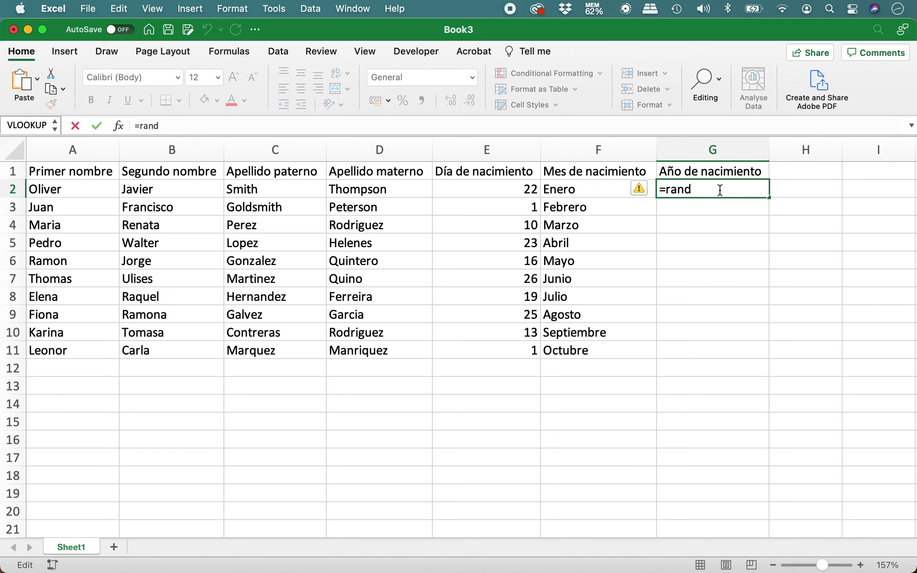
pyautogui.write('between(')
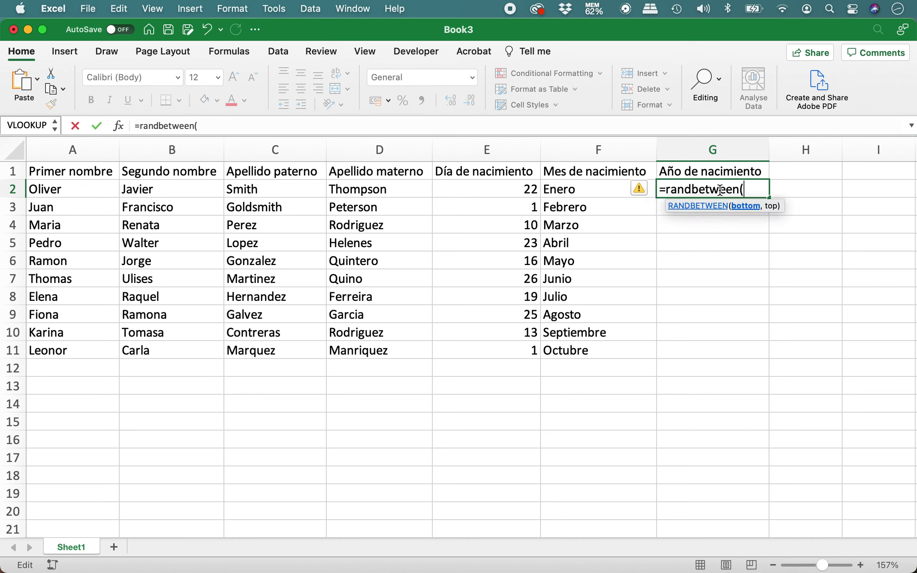
pyautogui.write('1960,')
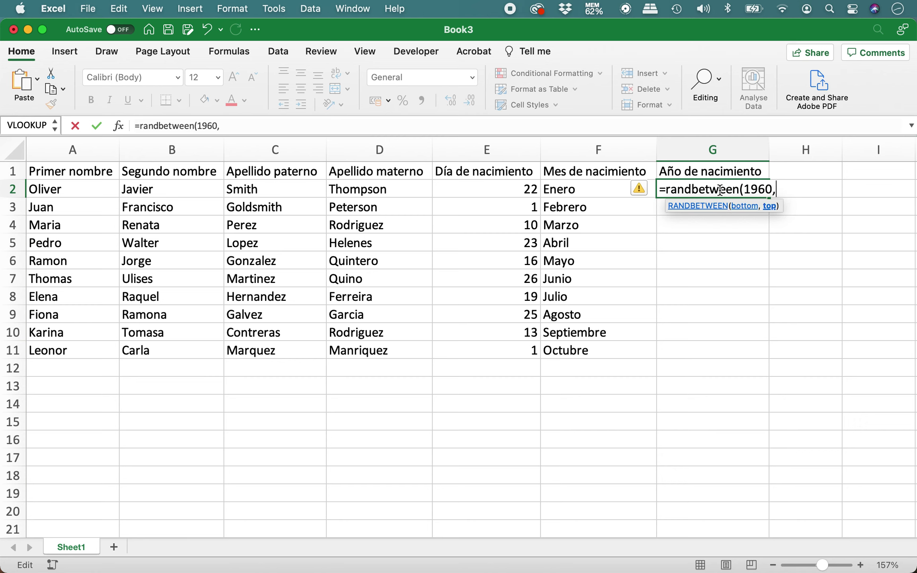
pyautogui.write('2000)')
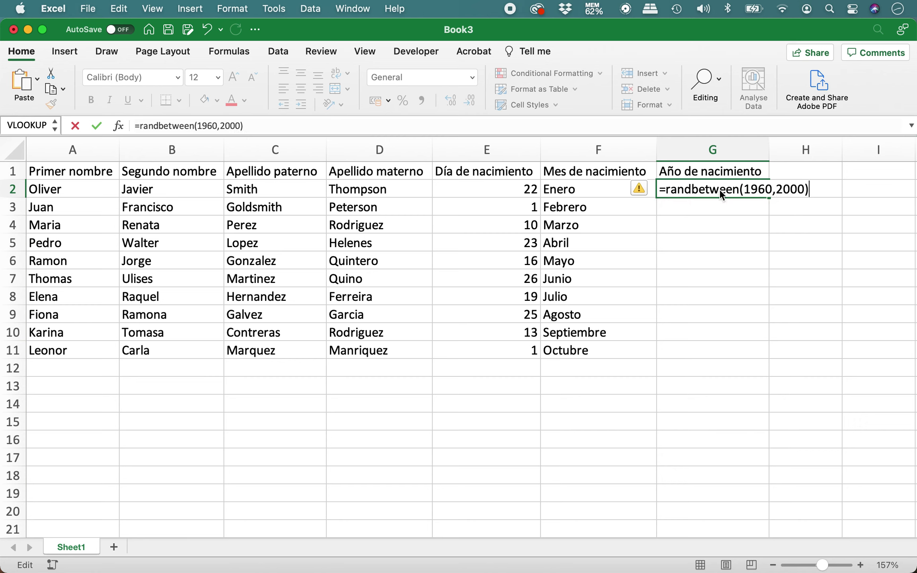
pyautogui.press('Return')
# - Copy the year formula from G2 into all ten rows G2:G11
pyautogui.click(719, 188)
pyautogui.press('cmd+c')
pyautogui.press('Left')
pyautogui.press('cmd+Down')
pyautogui.press('Right')
pyautogui.press('cmd+shift+Up')
pyautogui.press('cmd+v')
pyautogui.press('Down')
pyautogui.press('Up')
pyautogui.press('Left')
pyautogui.press('cmd+Left')
pyautogui.press('Right')
pyautogui.press('Right')
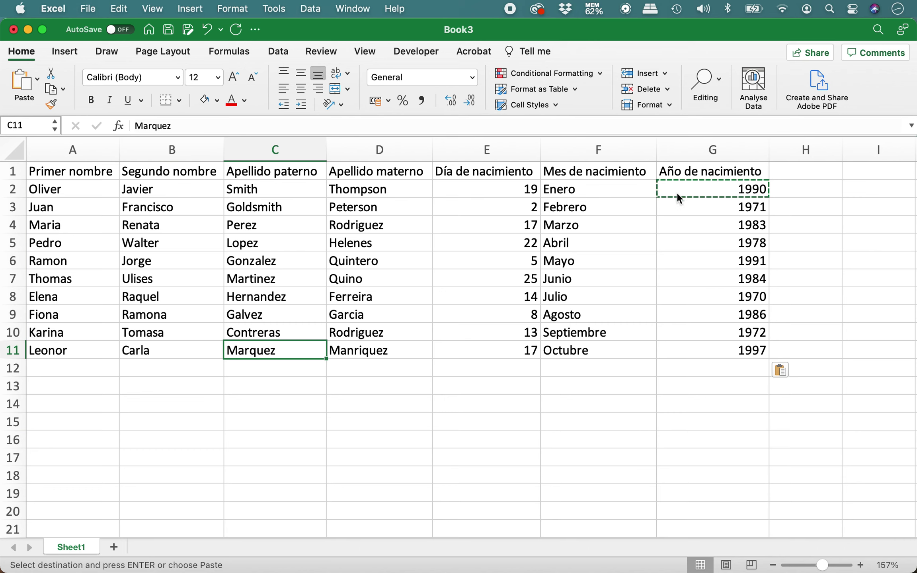
# - Copy E2:G11 and paste it back as values to freeze the random dates
pyautogui.doubleClick(517, 225)
pyautogui.press('Return')
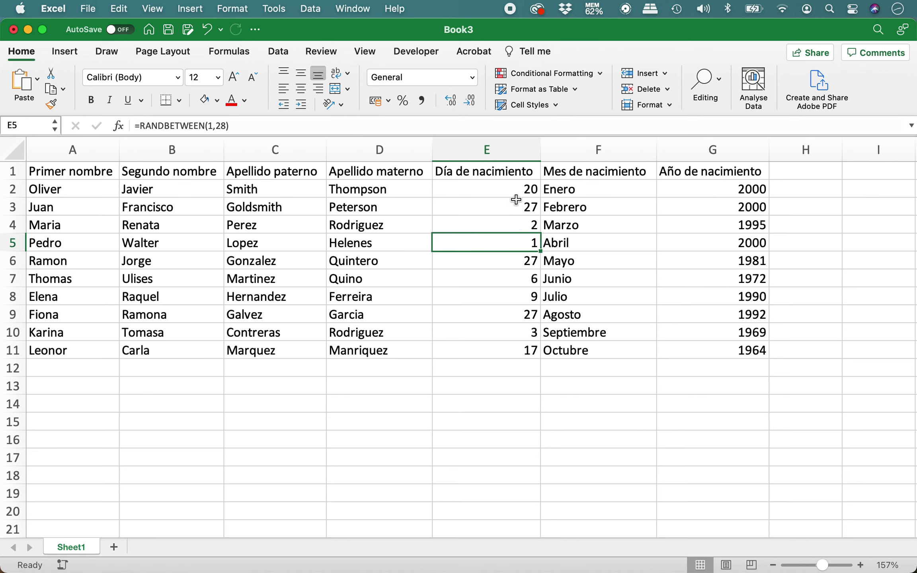
pyautogui.click(516, 190)
pyautogui.press('cmd+shift+Right')
pyautogui.hotkey('shift', 'Right')
pyautogui.hotkey('shift', 'Left')
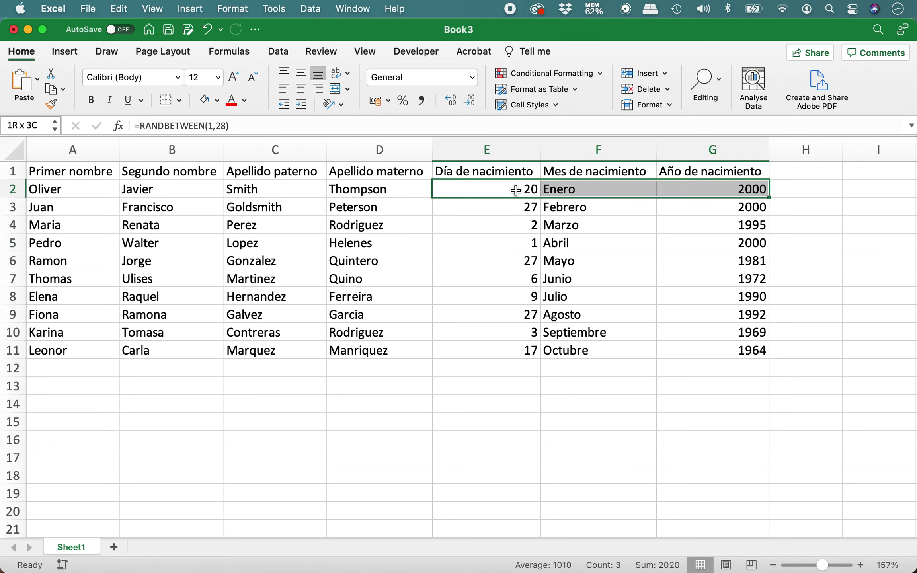
pyautogui.press('cmd+shift+Down')
pyautogui.press('cmd+c')
pyautogui.rightClick(513, 197)
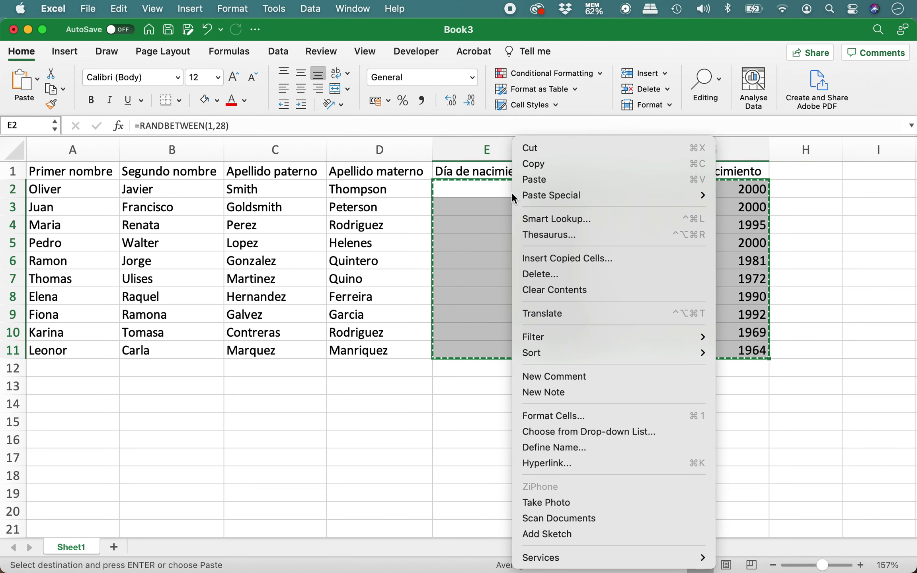
pyautogui.moveTo(551, 195)
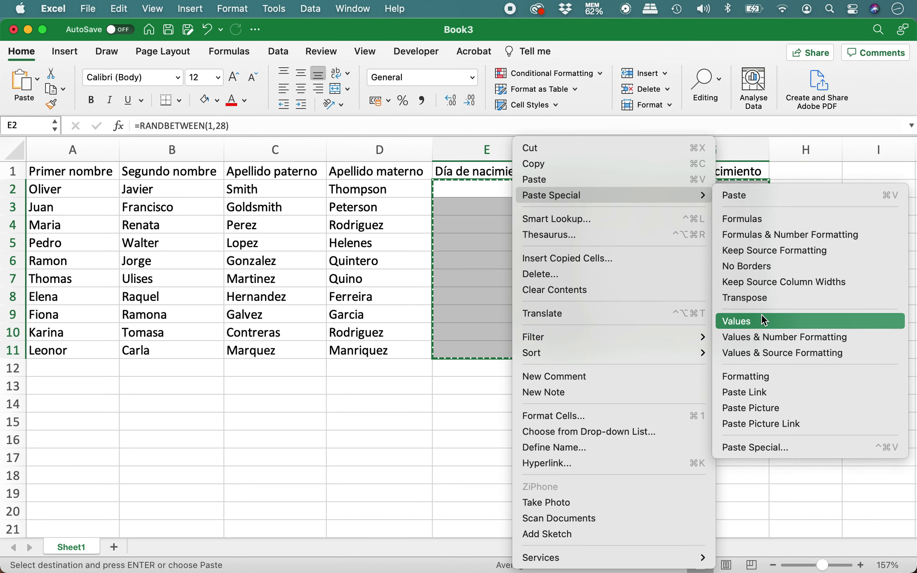
pyautogui.click(763, 320)
pyautogui.click(495, 241)
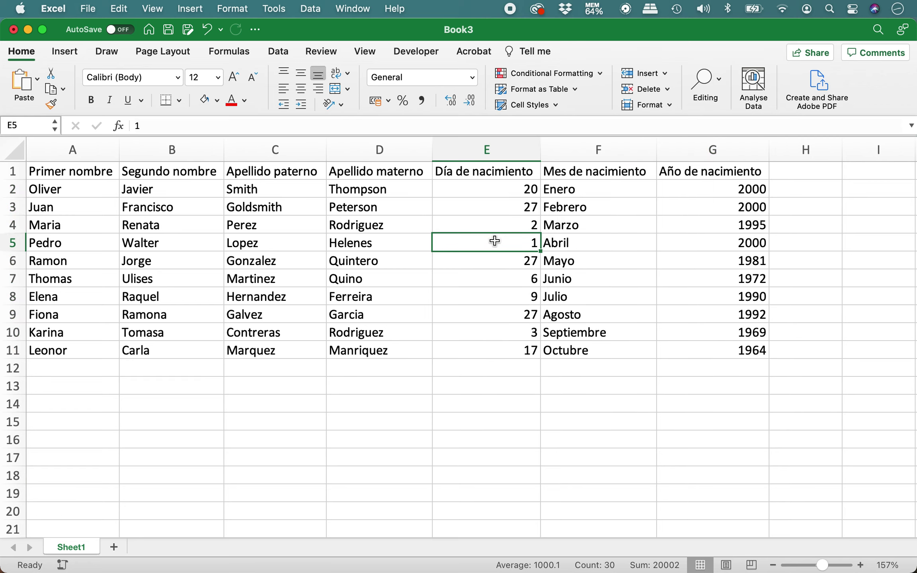
pyautogui.scroll(-5, 494, 241)
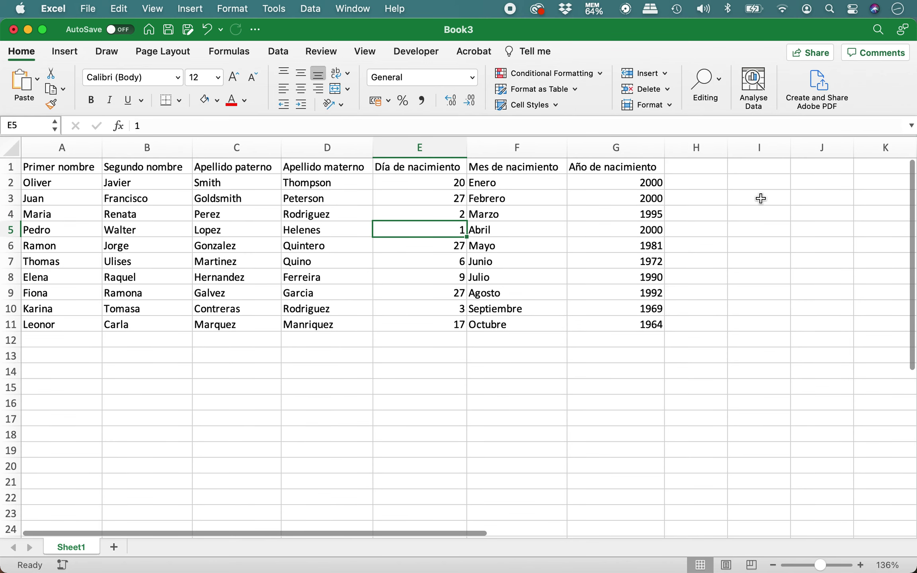
# - Type the heading 'Nombre completo' in cell I1
pyautogui.click(745, 167)
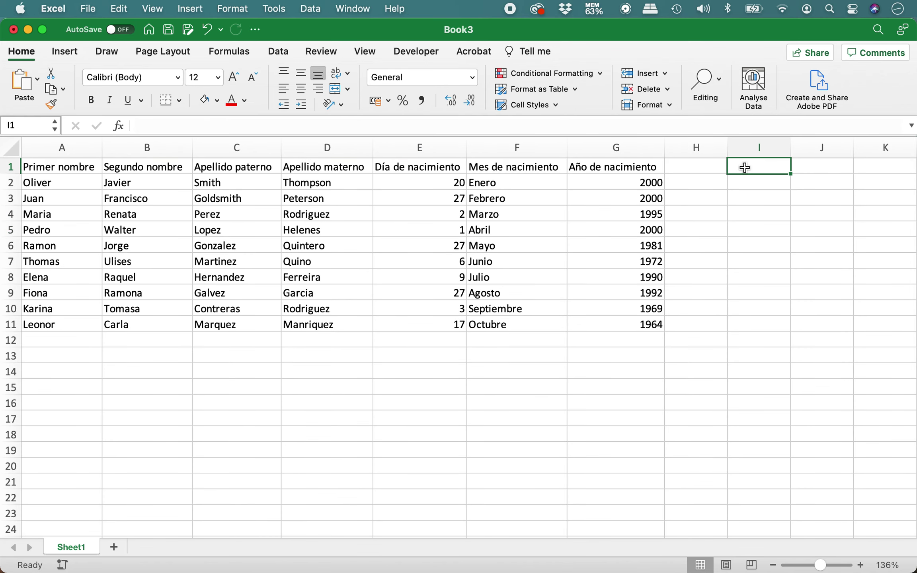
pyautogui.write('Nombre completo')
pyautogui.press('Return')
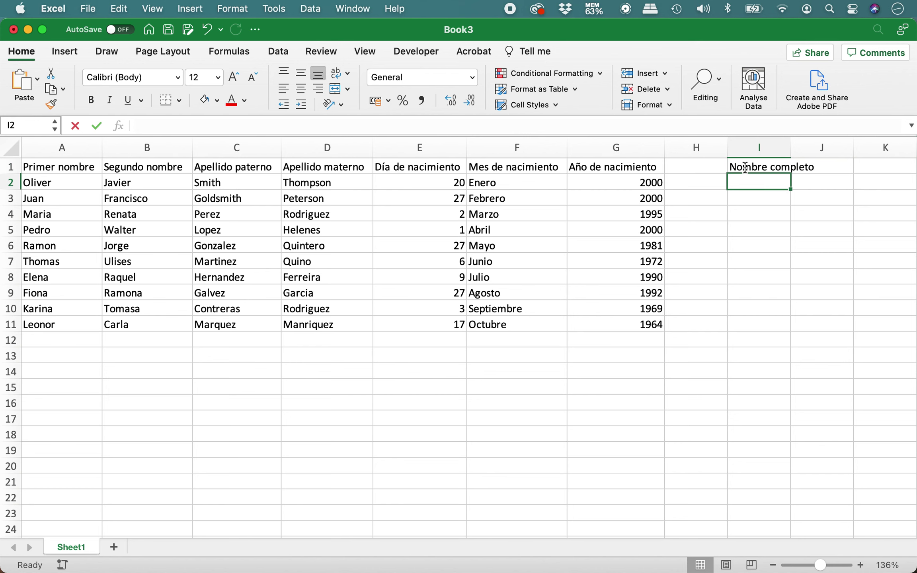
# - Narrow empty column H to width 4.00 and begin a CONCATENATE formula in I2
pyautogui.scroll(2, 744, 168)
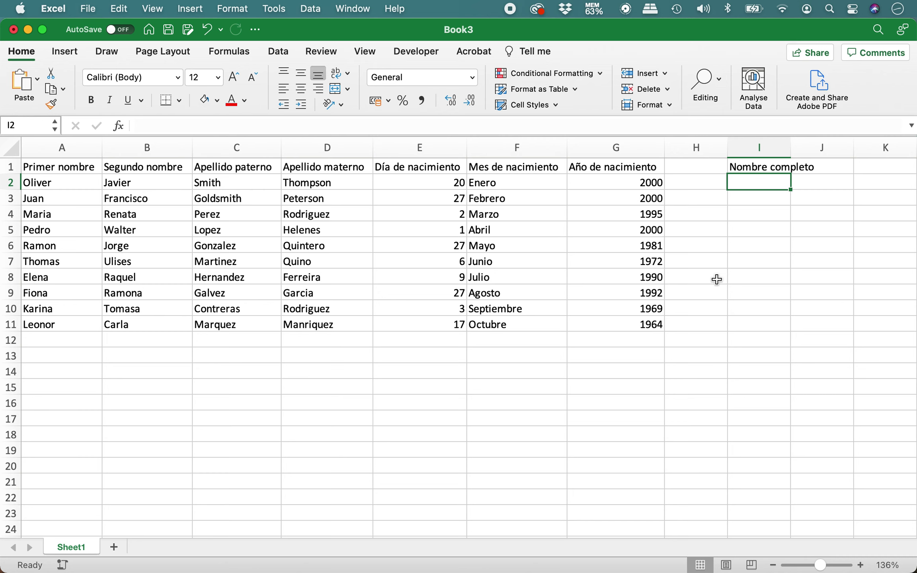
pyautogui.moveTo(727, 148)
pyautogui.mouseDown()
pyautogui.moveTo(693, 149)
pyautogui.moveTo(710, 189)
pyautogui.mouseUp()
pyautogui.write('=')
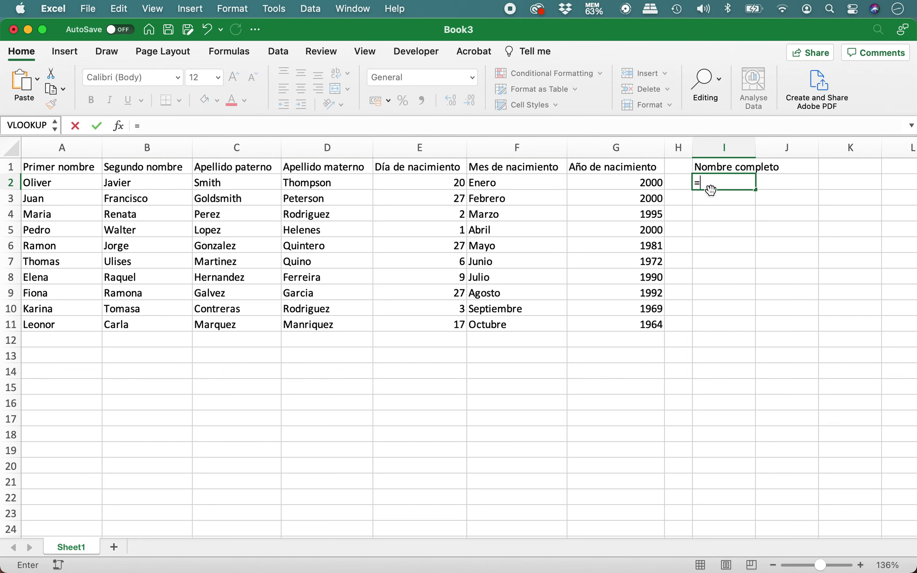
pyautogui.write('conca')
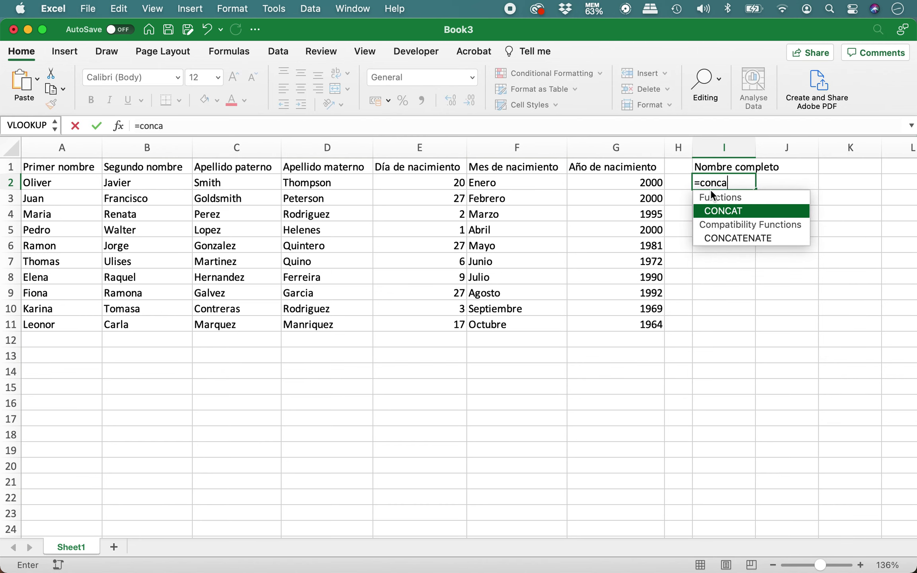
pyautogui.write('tenate(')
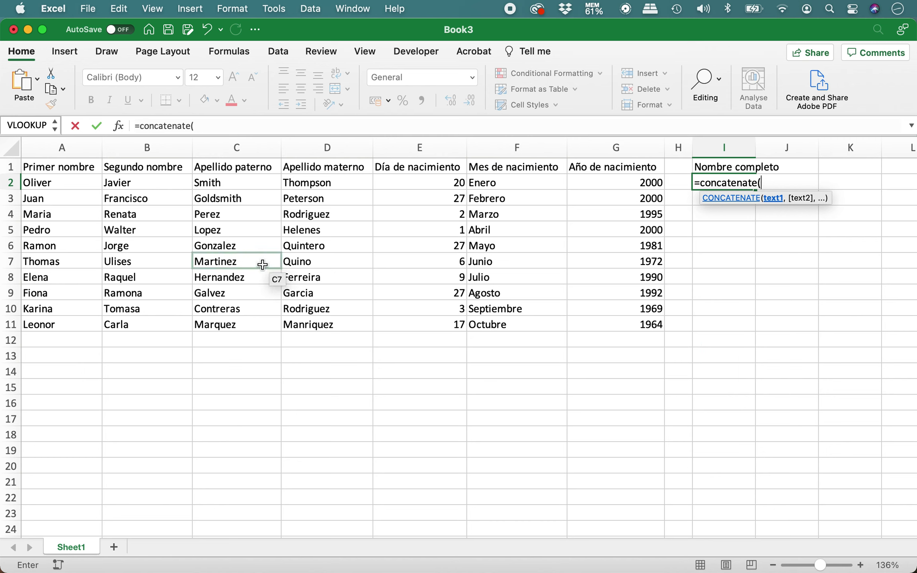
# - Complete I2 as =CONCATENATE(A2,B2,C2,D2) and widen column I to 10.00
pyautogui.click(73, 181)
pyautogui.write(',')
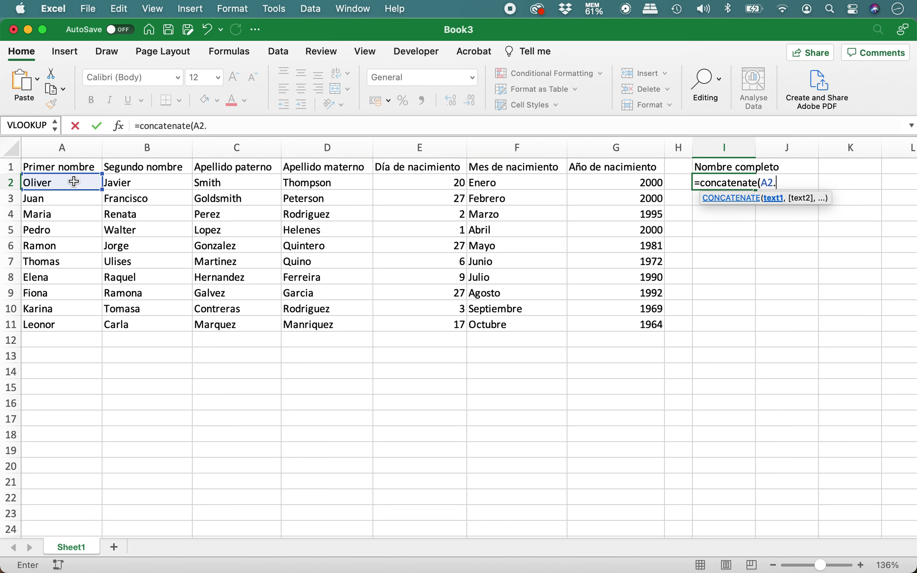
pyautogui.click(134, 180)
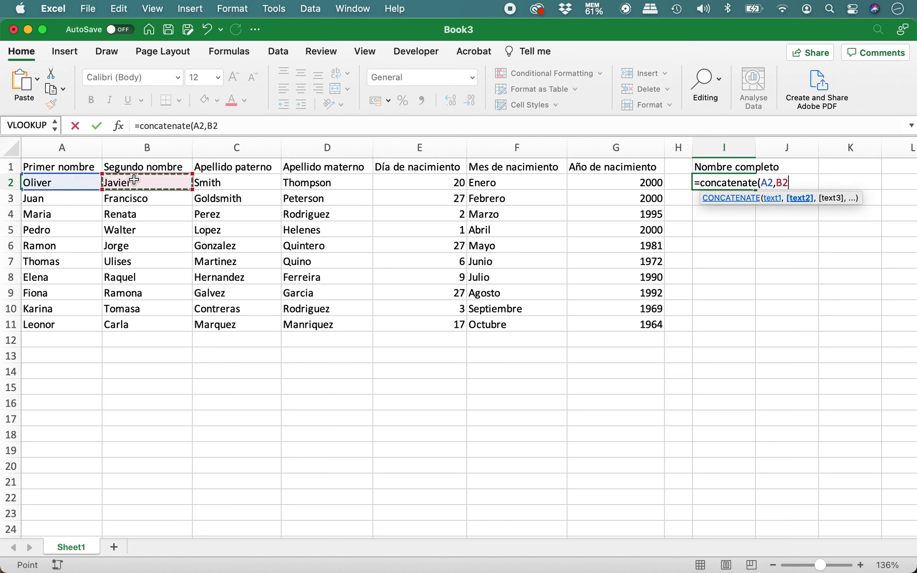
pyautogui.write(',')
pyautogui.click(217, 184)
pyautogui.write(',')
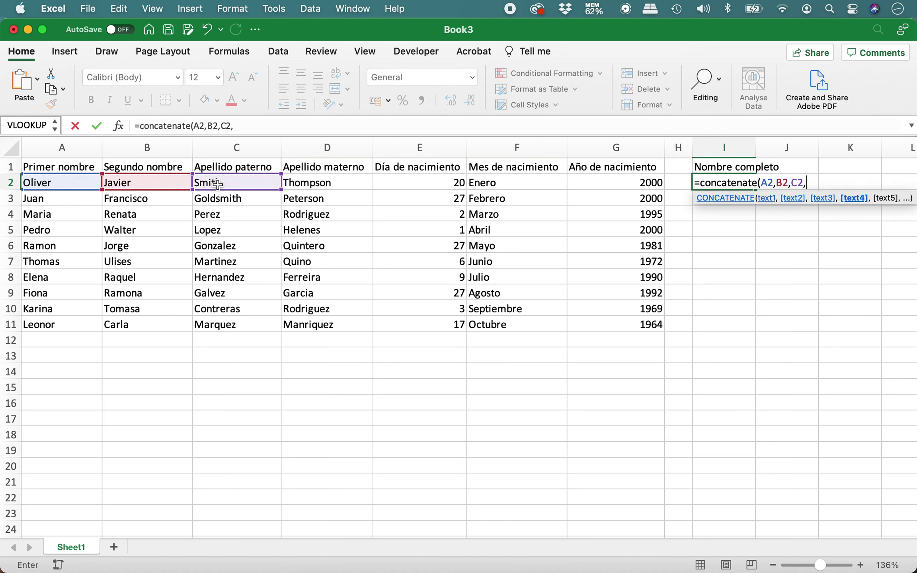
pyautogui.click(304, 184)
pyautogui.write(')')
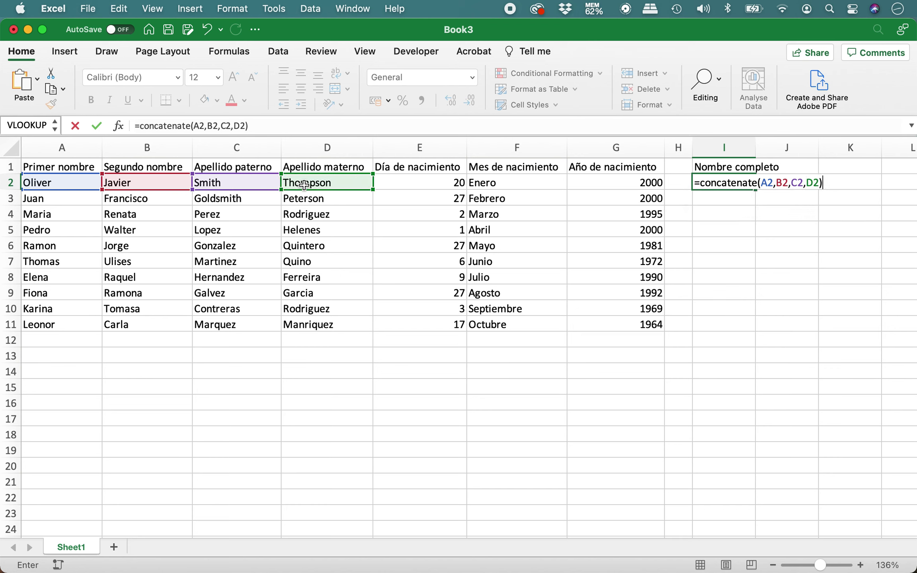
pyautogui.press('Return')
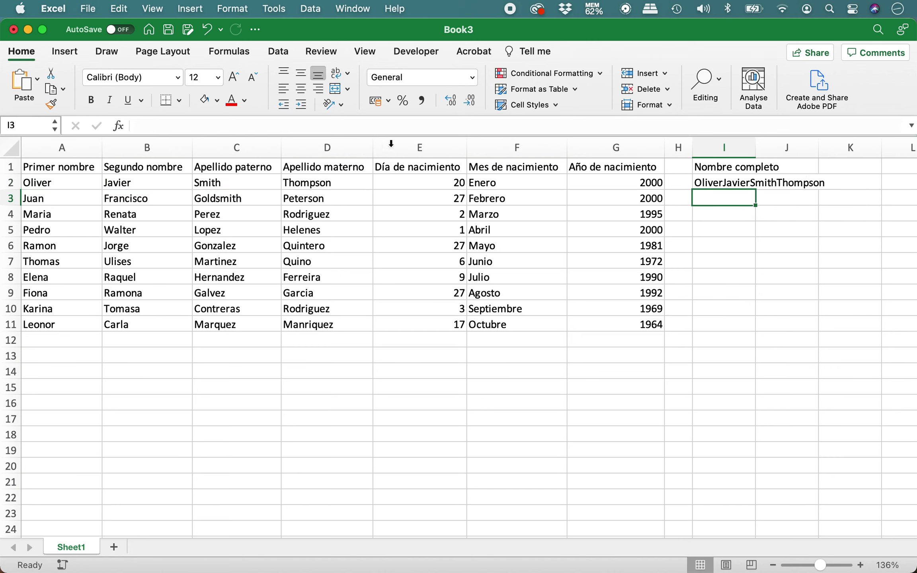
pyautogui.moveTo(753, 147); pyautogui.dragTo(835, 148)
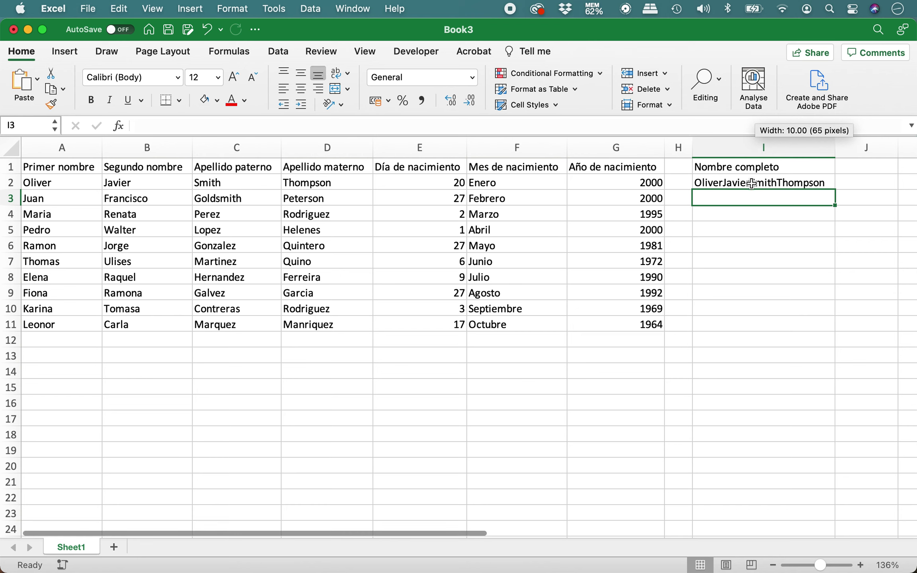
pyautogui.click(748, 183)
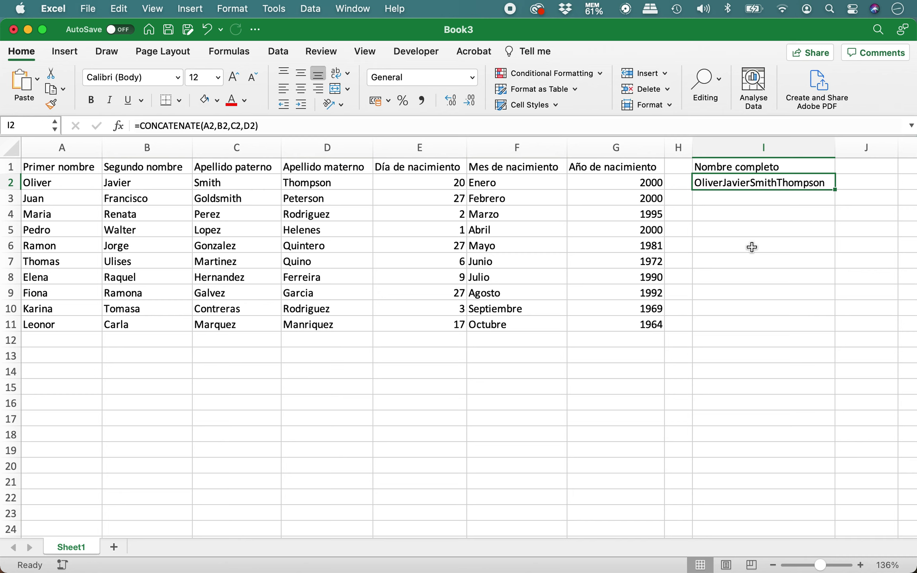
# - Insert a " " space argument after A2 in the I2 formula
pyautogui.doubleClick(733, 181)
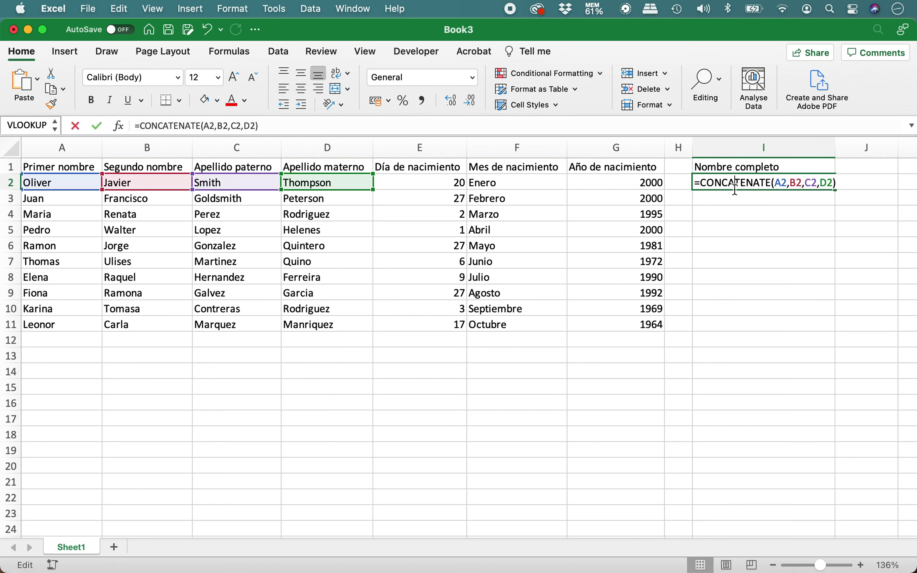
pyautogui.click(786, 183)
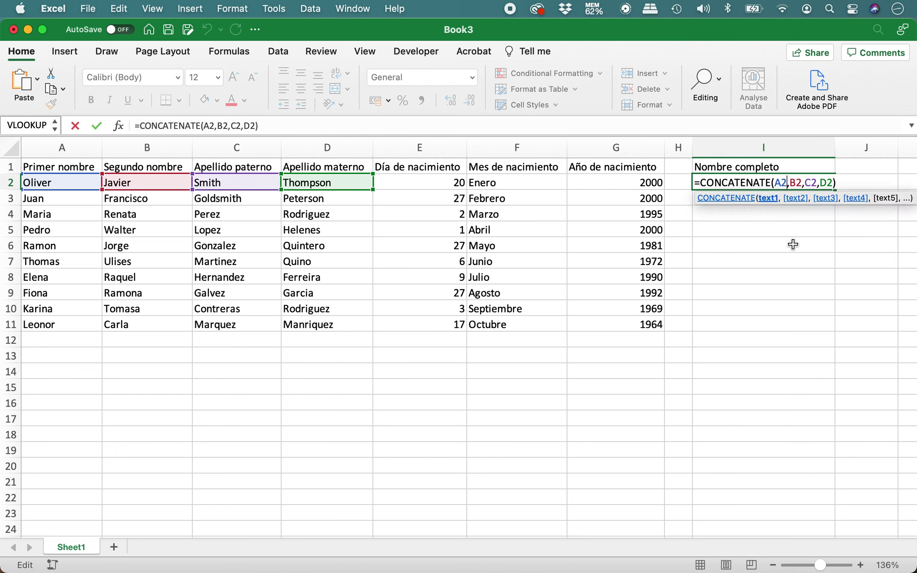
pyautogui.write(',')
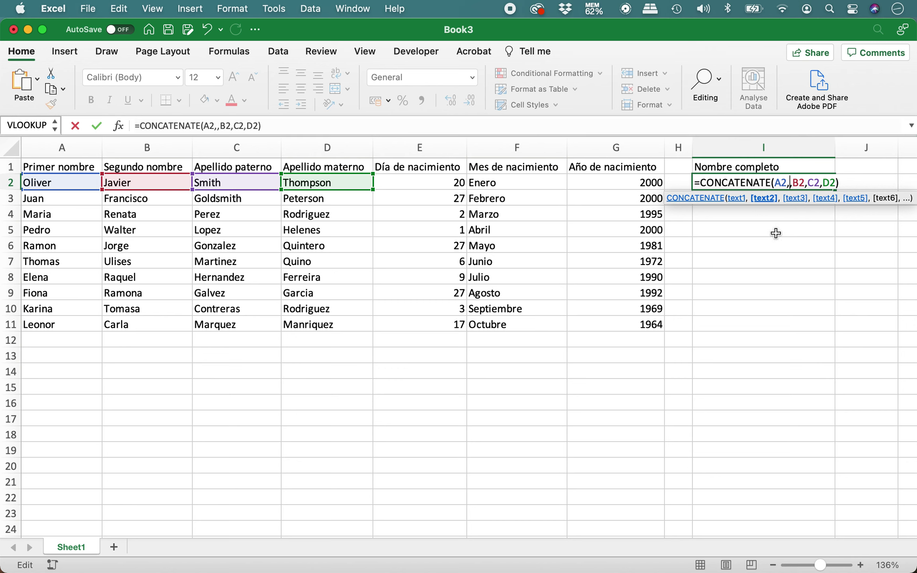
pyautogui.press('Left')
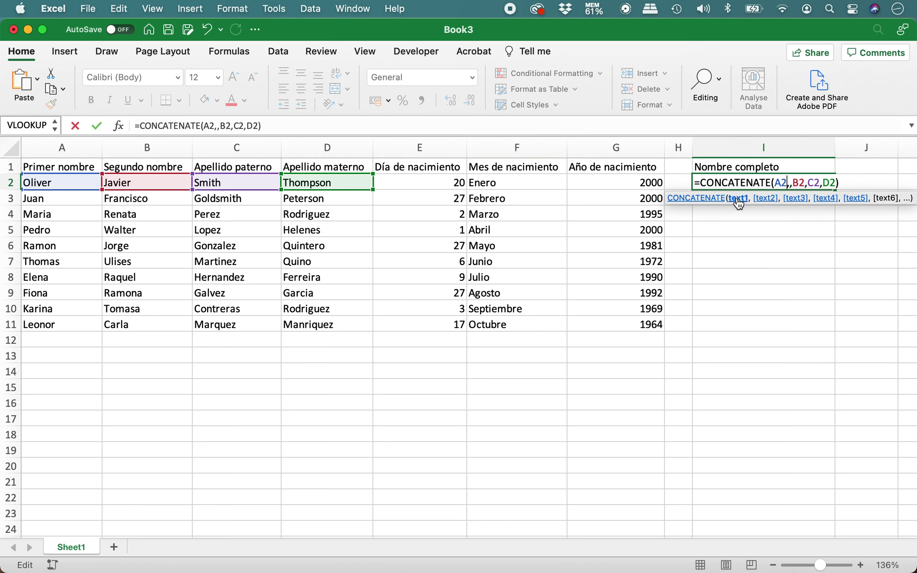
pyautogui.press('Right')
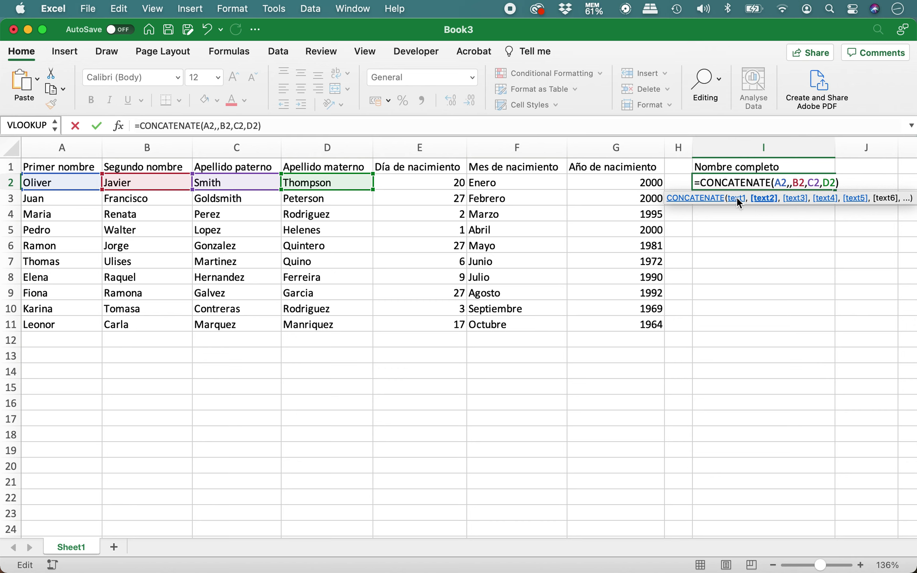
pyautogui.press('Right')
pyautogui.press('Left')
pyautogui.write('" "')
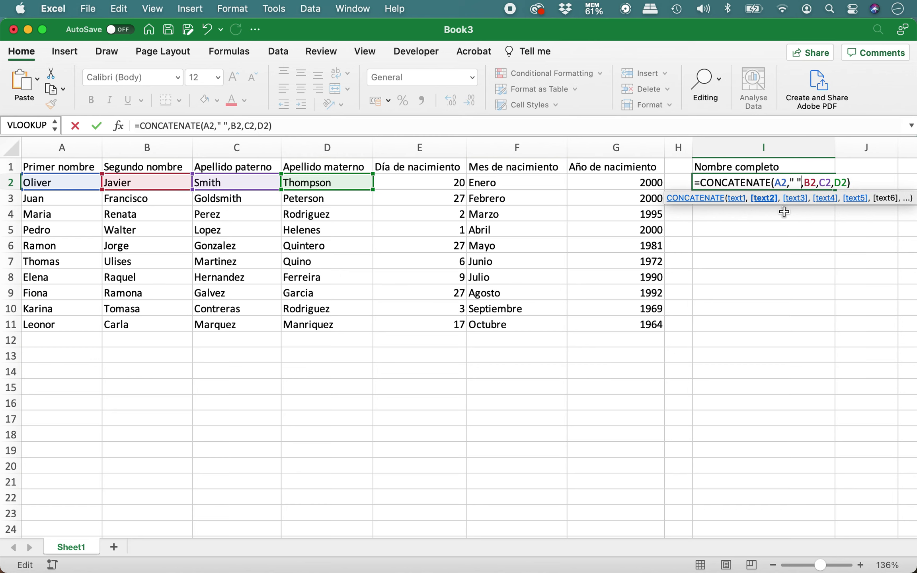
pyautogui.press('Return')
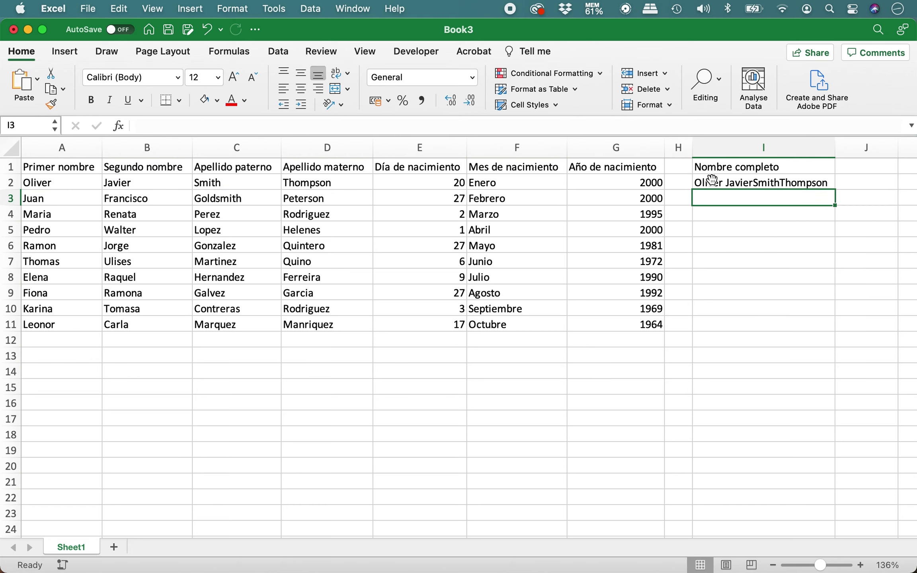
pyautogui.doubleClick(742, 182)
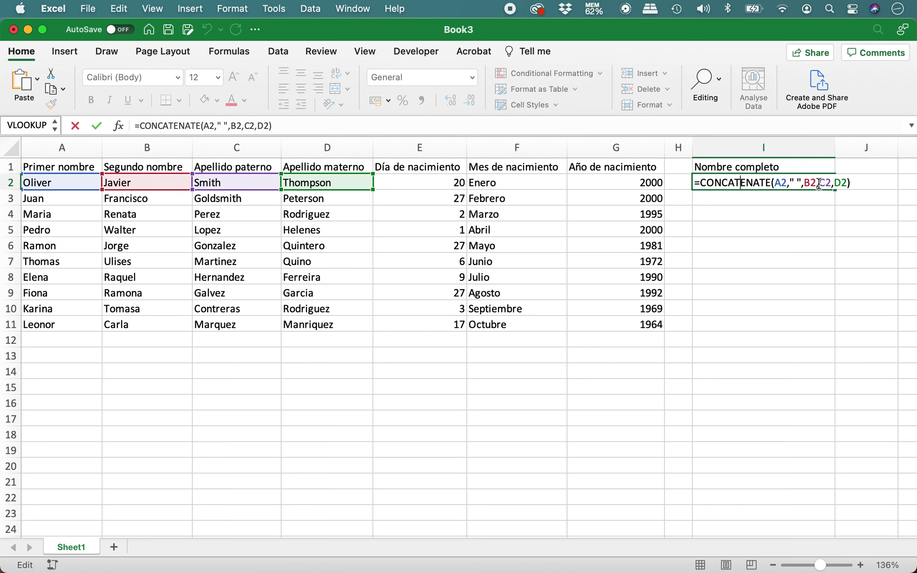
pyautogui.click(818, 184)
pyautogui.press('Return')
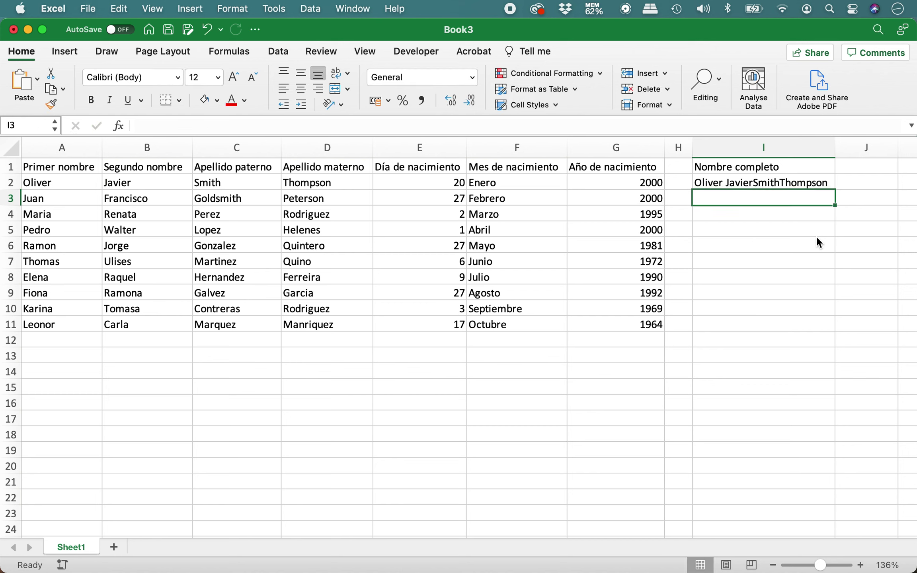
pyautogui.doubleClick(762, 184)
pyautogui.press('Escape')
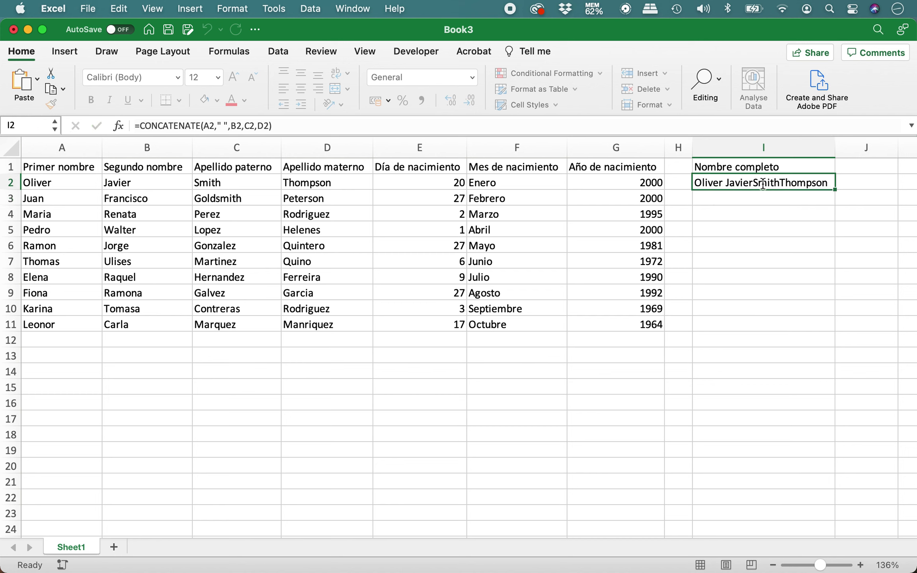
pyautogui.doubleClick(775, 185)
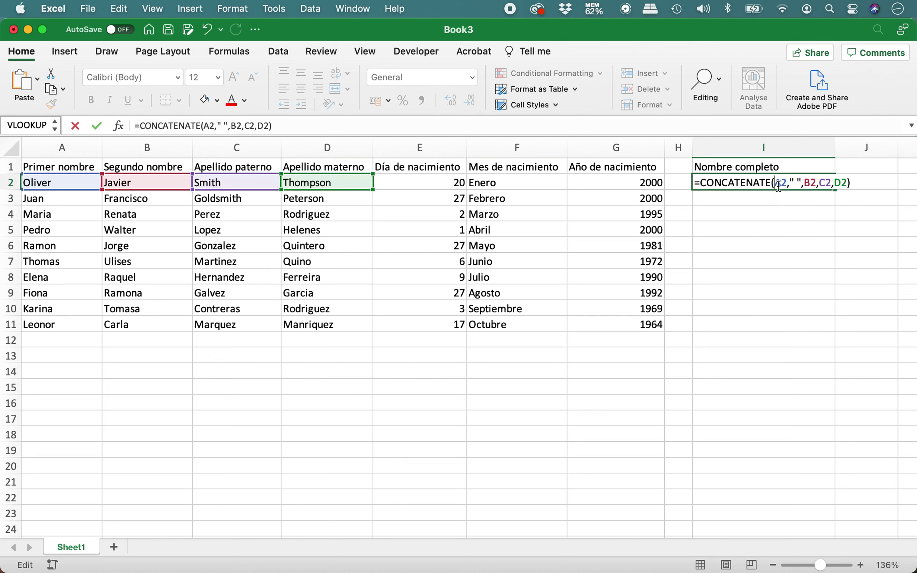
pyautogui.press('Right')
pyautogui.press('Right')
pyautogui.press('Right')
pyautogui.press('Right')
pyautogui.press('Right')
pyautogui.press('Right')
pyautogui.press('Right')
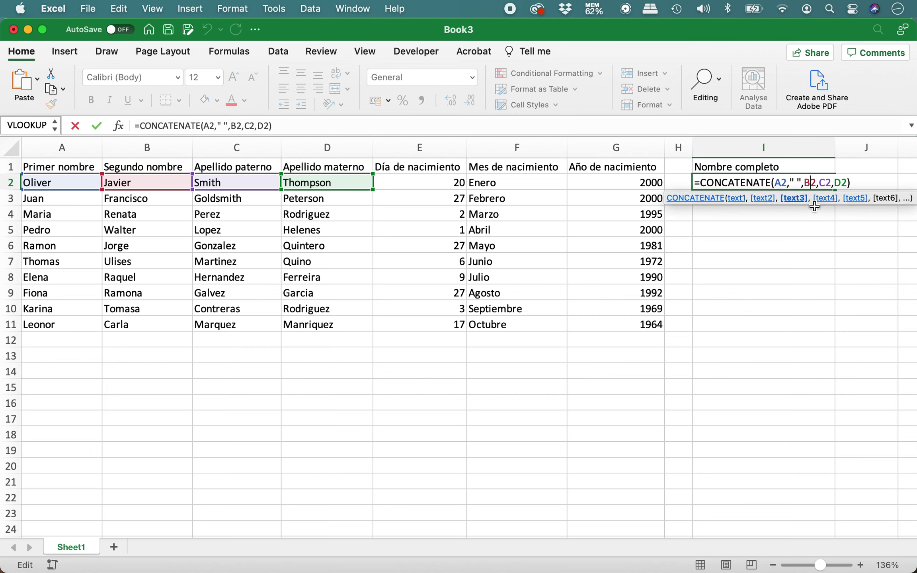
pyautogui.press('Right')
pyautogui.press('Right')
pyautogui.write('," "')
pyautogui.press('Right')
pyautogui.press('Right')
pyautogui.press('Right')
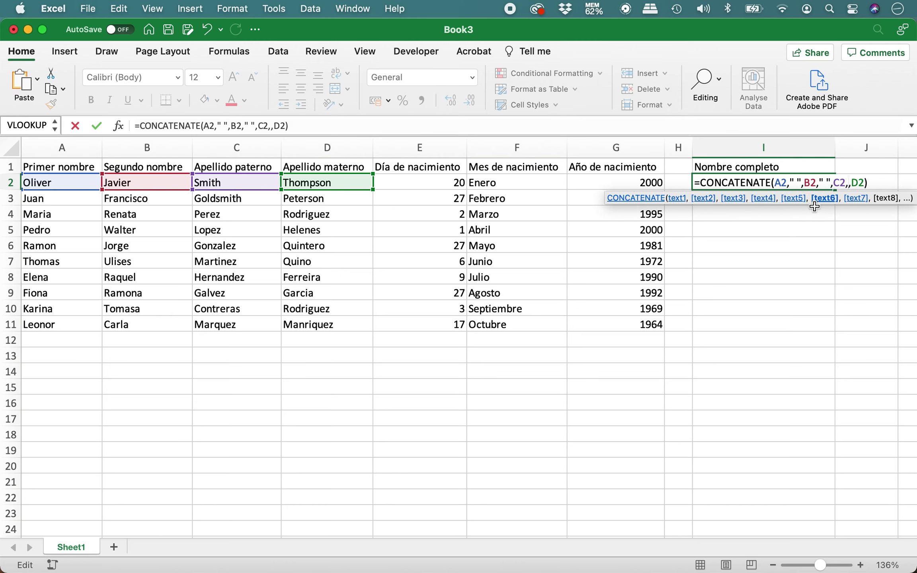
pyautogui.write('," "')
pyautogui.press('Return')
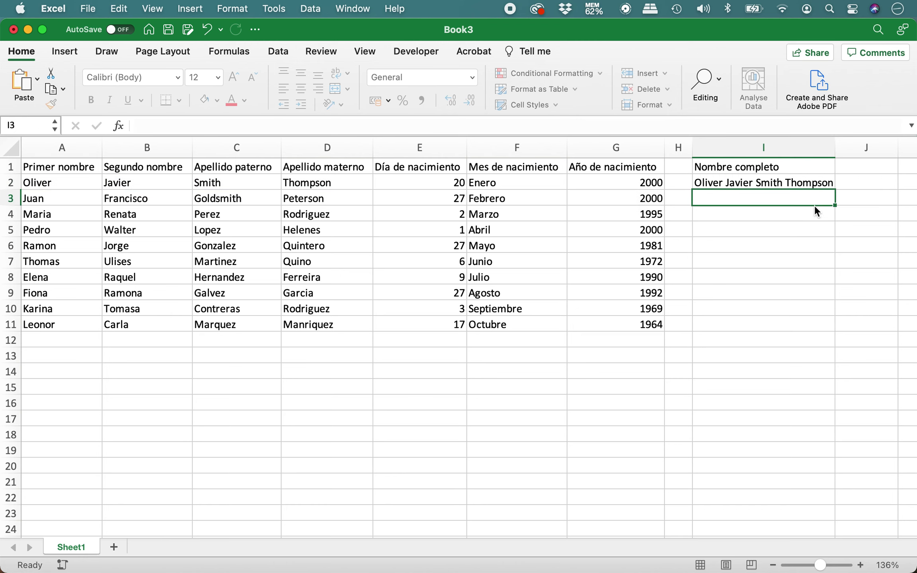
# - Copy the I2 formula and select I2:I11 as the paste range
pyautogui.press('Up')
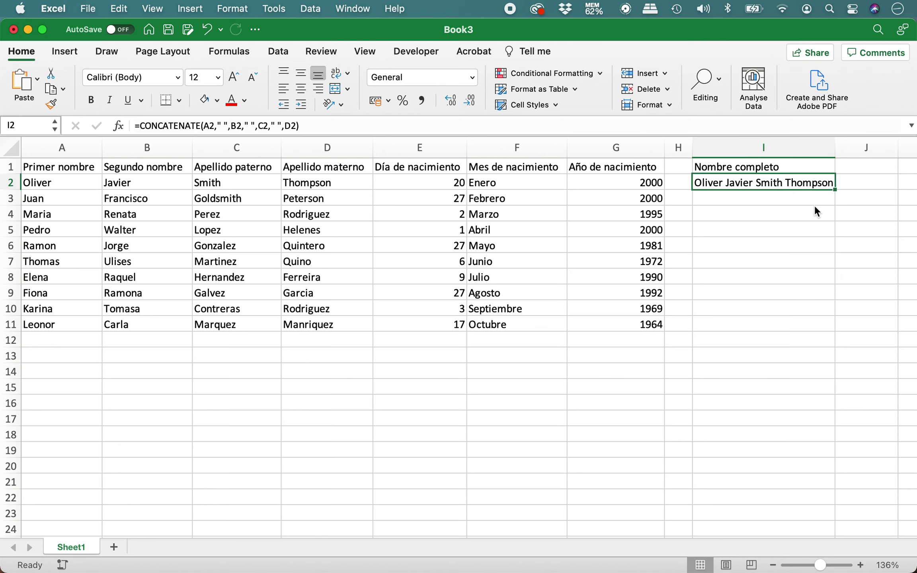
pyautogui.press('super+c')
pyautogui.press('Left')
pyautogui.press('Left')
pyautogui.press('super+Down')
pyautogui.press('Right')
pyautogui.press('Right')
pyautogui.press('shift+super+Up')
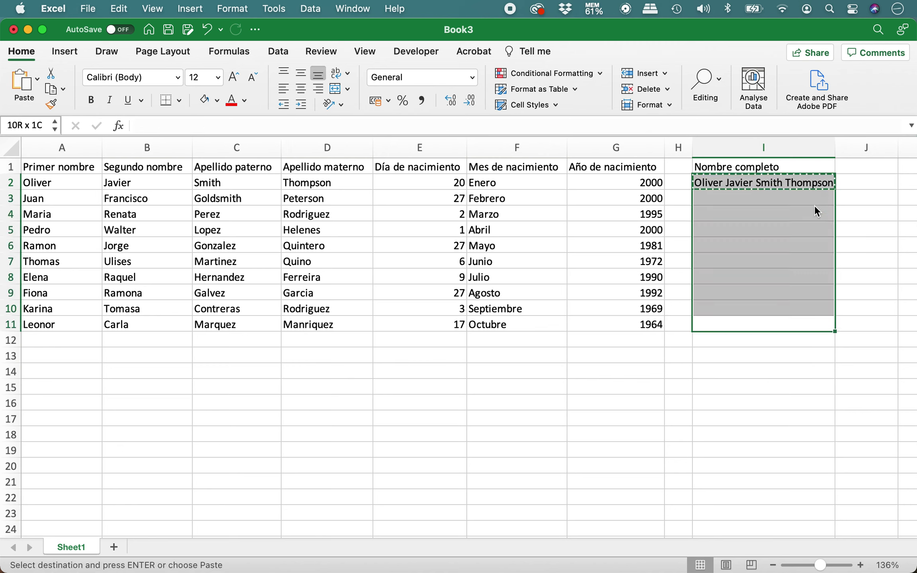
# - Paste the full-name formula into I2:I11 and widen column I to show all ten names
pyautogui.press('super+v')
pyautogui.press('Escape')
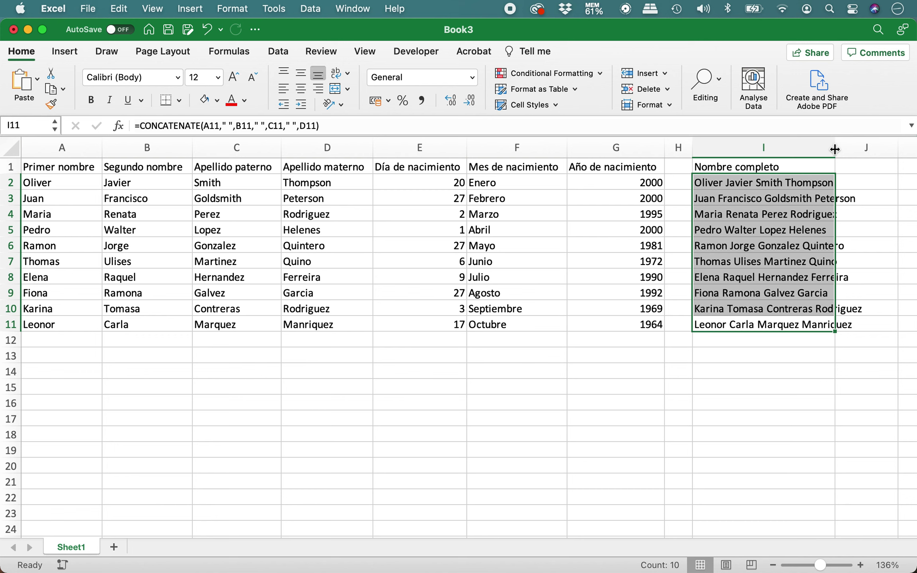
pyautogui.moveTo(835, 147); pyautogui.dragTo(873, 147)
pyautogui.click(790, 202)
pyautogui.press('Up')
pyautogui.press('Left')
pyautogui.press('Left')
pyautogui.press('Left')
pyautogui.press('Left')
pyautogui.press('Left')
pyautogui.press('Left')
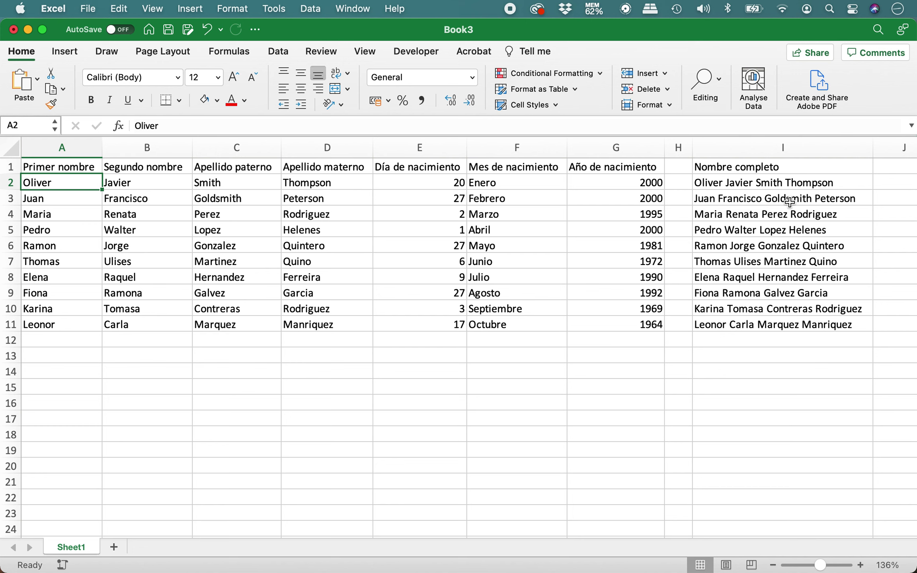
pyautogui.scroll(-2, 790, 202)
pyautogui.scroll(-2, 789, 202)
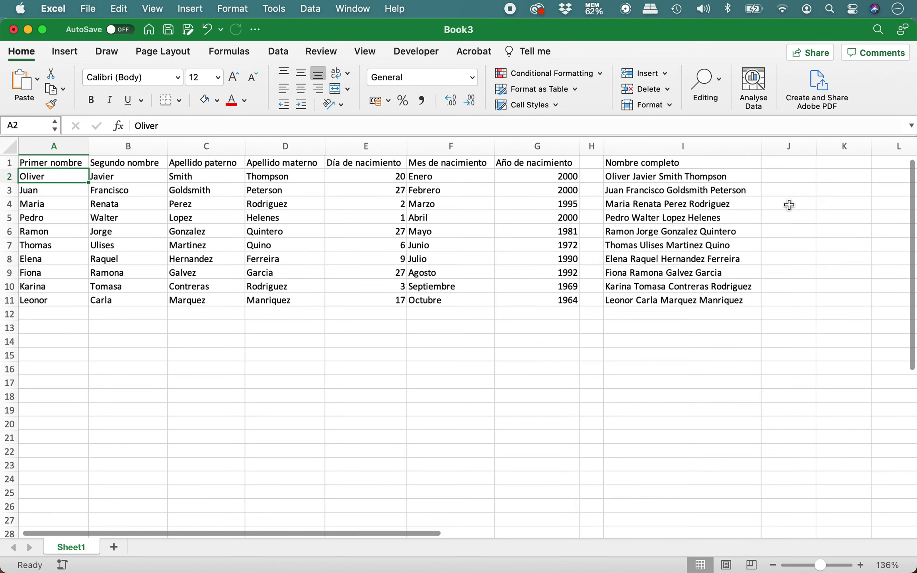
pyautogui.scroll(-1, 640, 227)
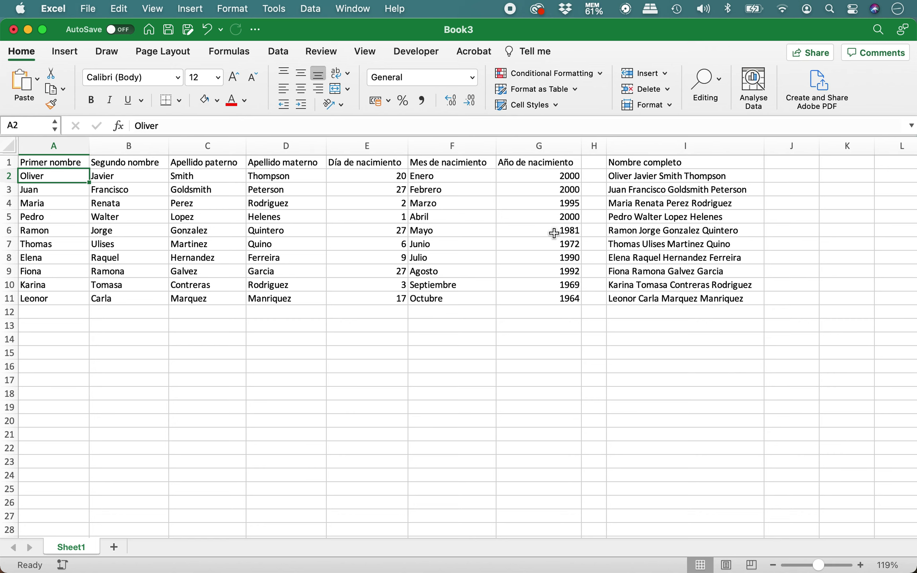
pyautogui.click(804, 163)
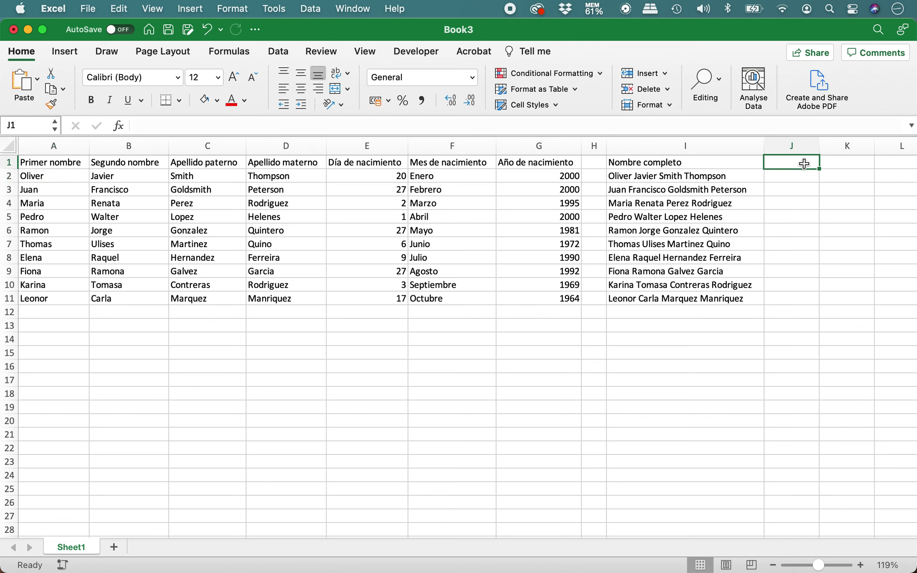
# - Add the 'Apellidos, Nombres' header in J1 and start J2's CONCATENATE with surnames C2 and D2
pyautogui.write('Apellidos, Nombres')
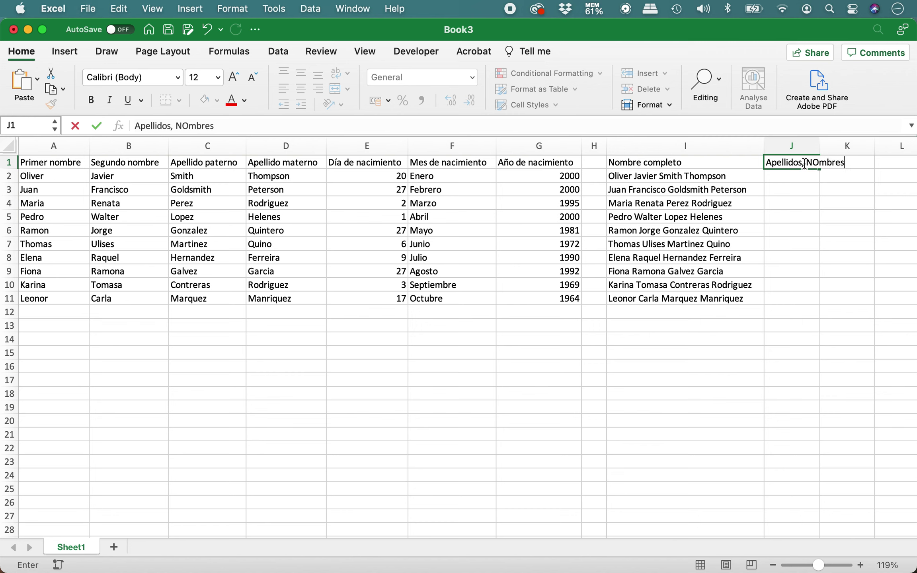
pyautogui.press('Return')
pyautogui.write('=con')
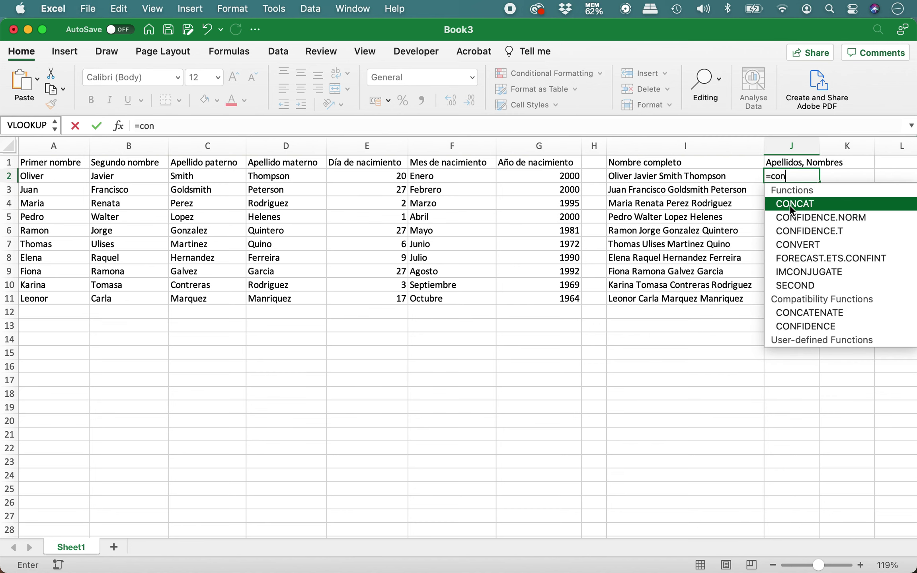
pyautogui.write('catenate')
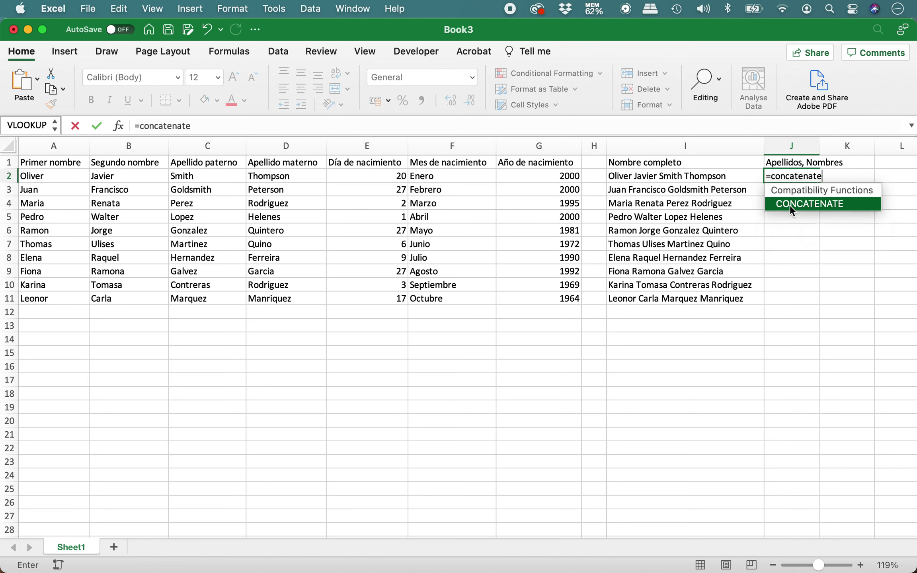
pyautogui.write('(')
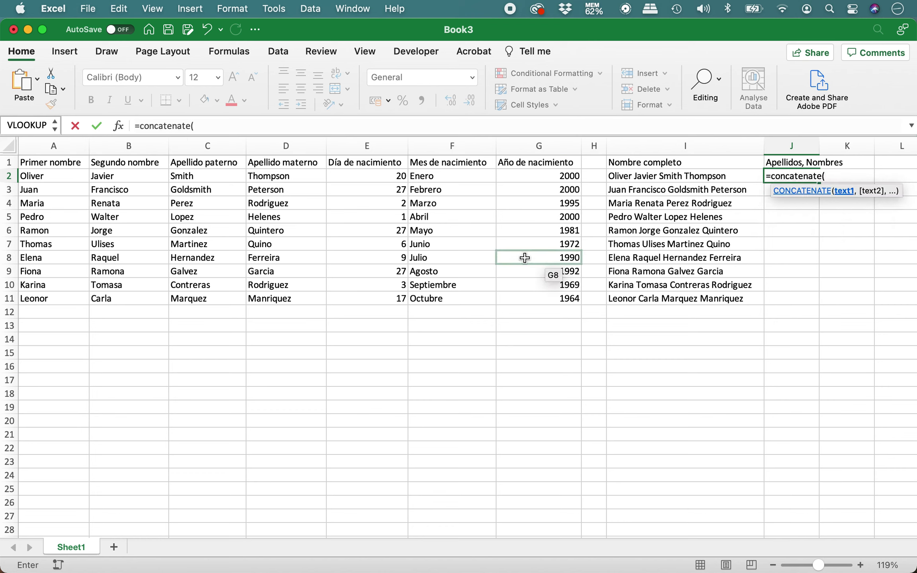
pyautogui.click(202, 175)
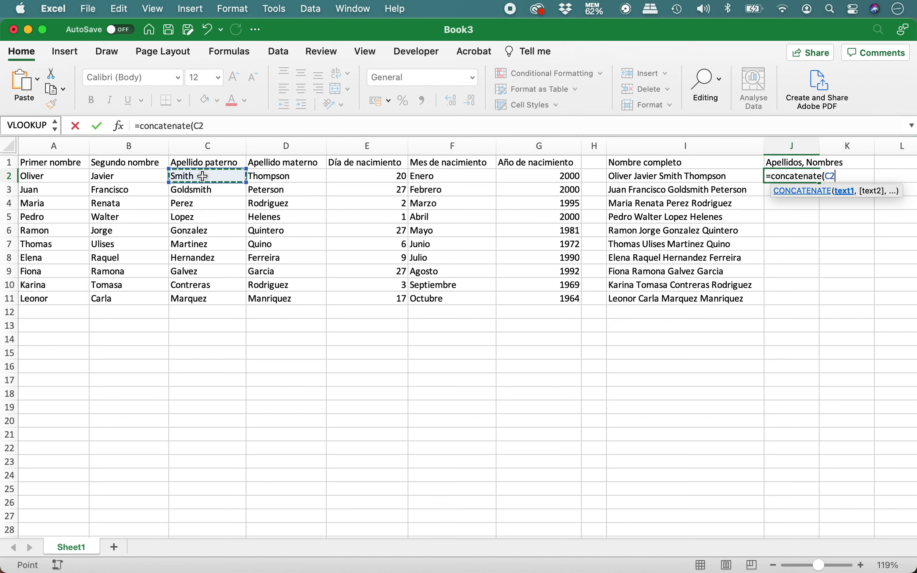
pyautogui.write('," ')
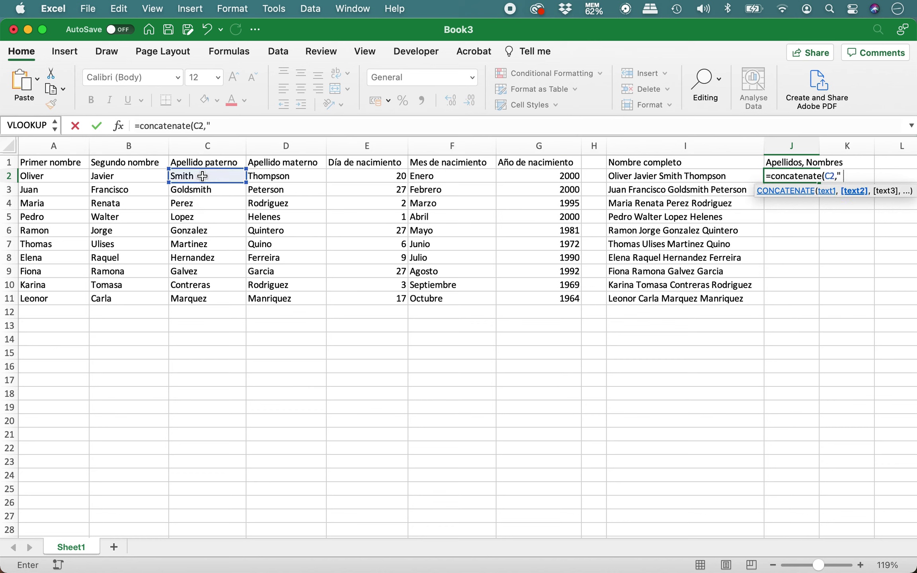
pyautogui.write('",')
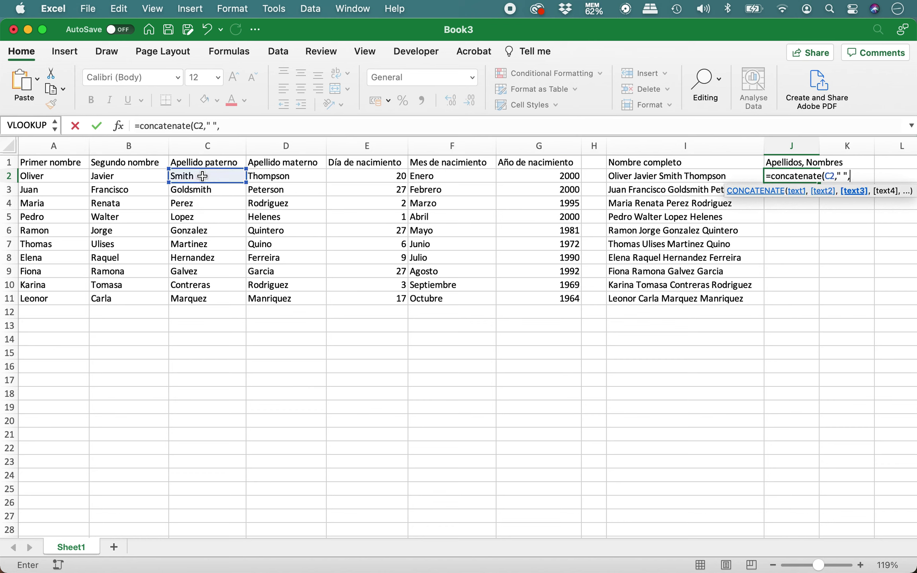
pyautogui.click(286, 177)
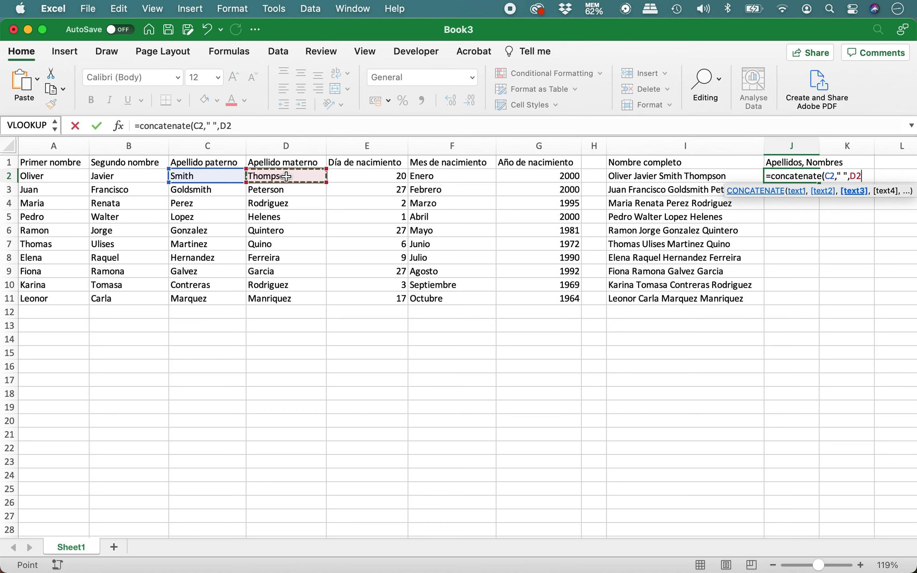
# - Finish =CONCATENATE(C2," ",D2,", ",A2," ",B2) in J2 to show Smith Thompson, Oliver Javier
pyautogui.write(',",')
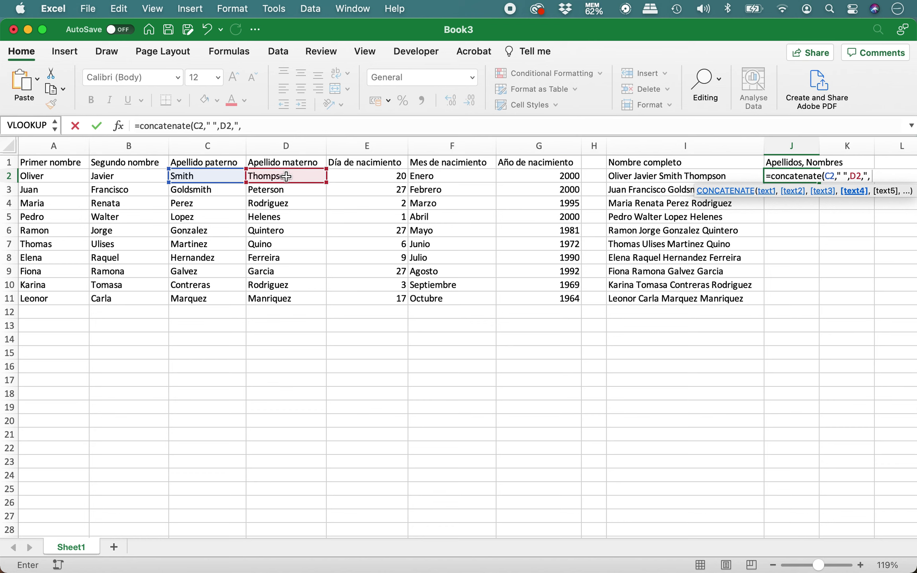
pyautogui.write(' "')
pyautogui.write(',')
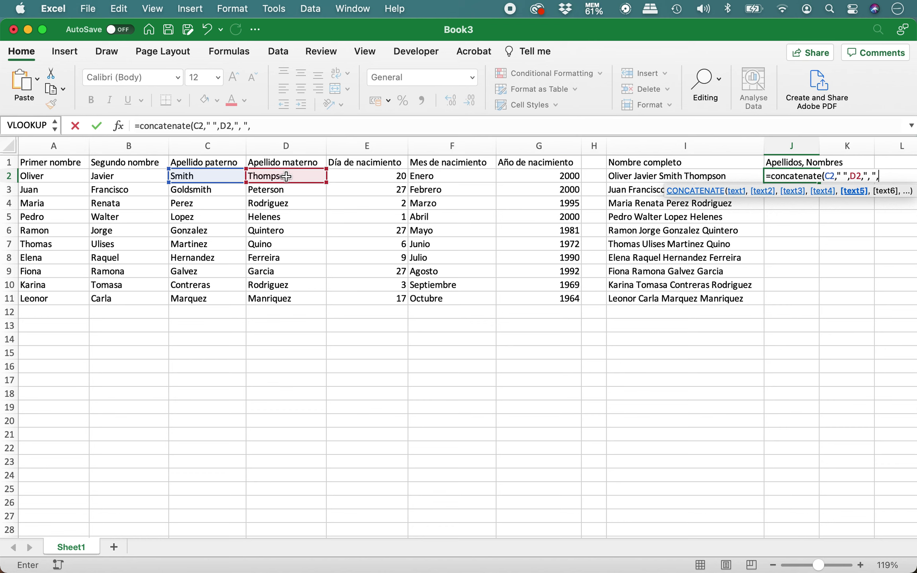
pyautogui.click(46, 176)
pyautogui.write('," "')
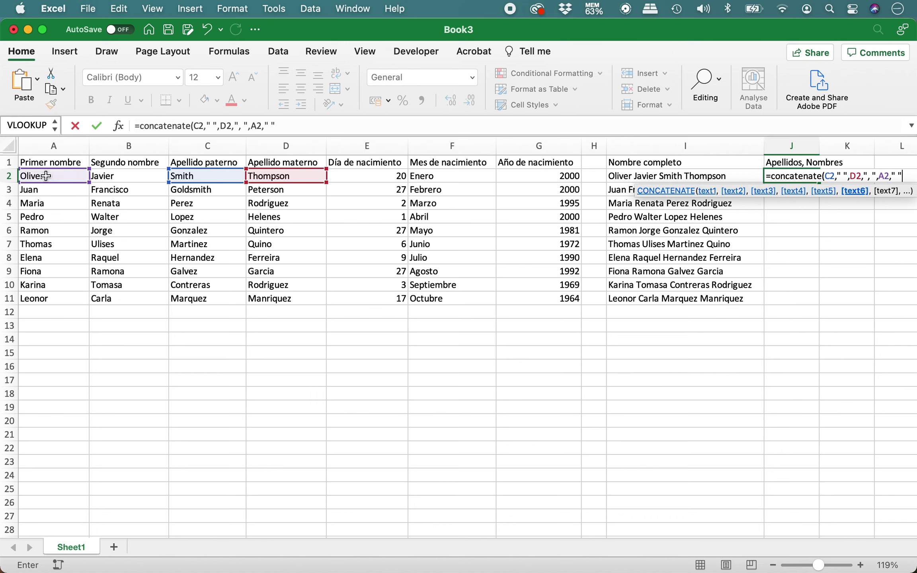
pyautogui.write(',')
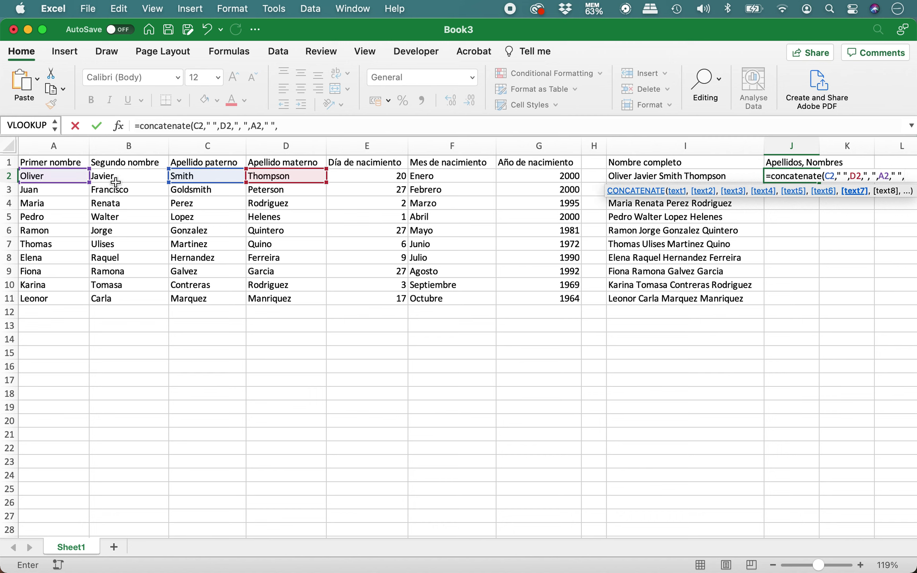
pyautogui.click(127, 179)
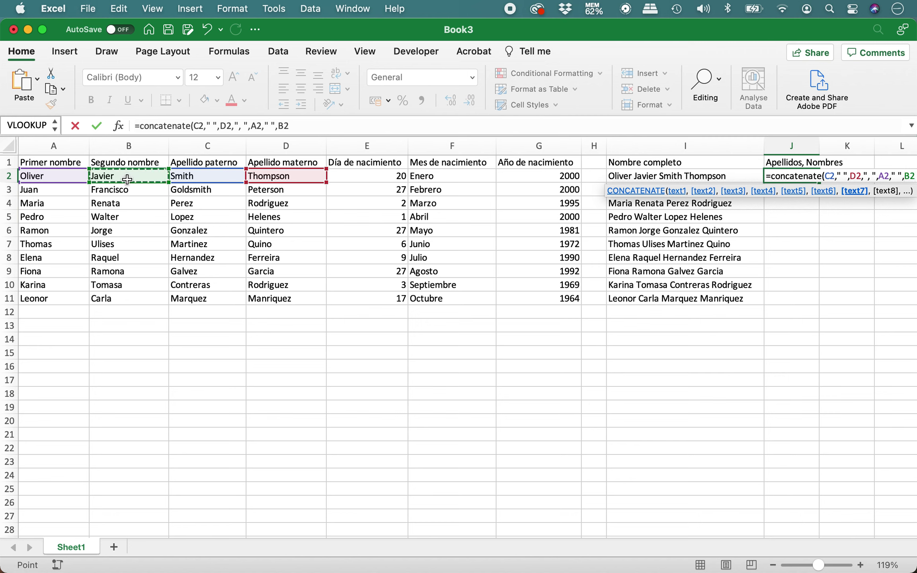
pyautogui.write(')')
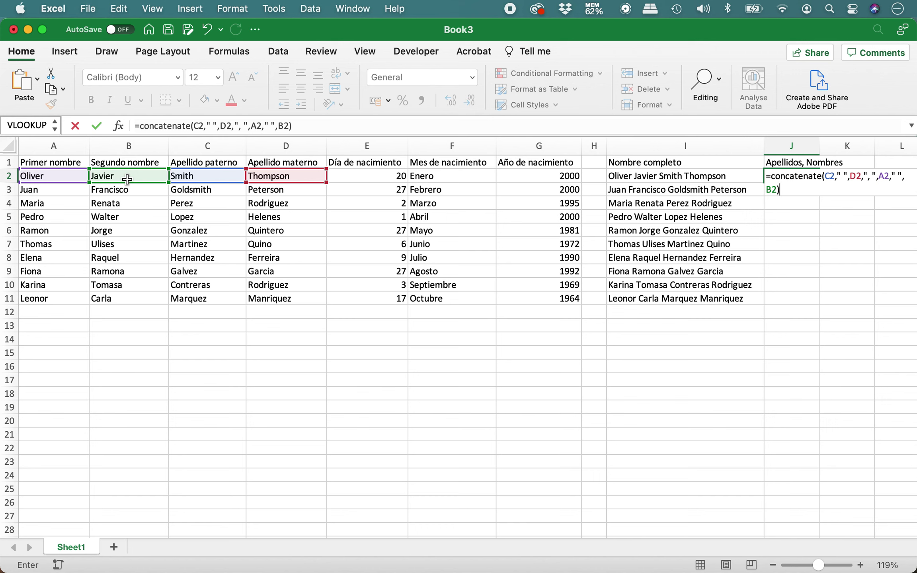
pyautogui.press('Return')
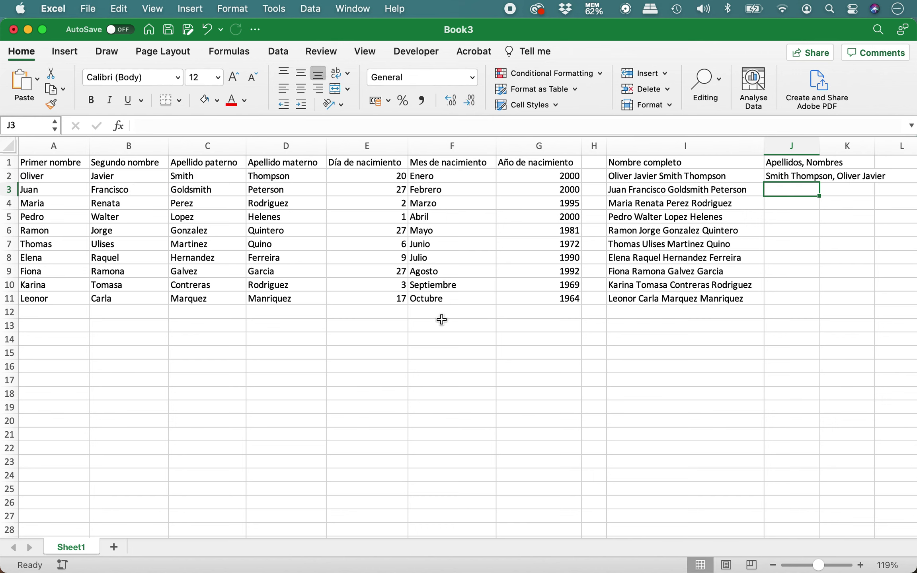
pyautogui.press('Up')
# - Copy the J2 formula down through J11 for all ten people
pyautogui.press('super+c')
pyautogui.press('Left')
pyautogui.press('super+Down')
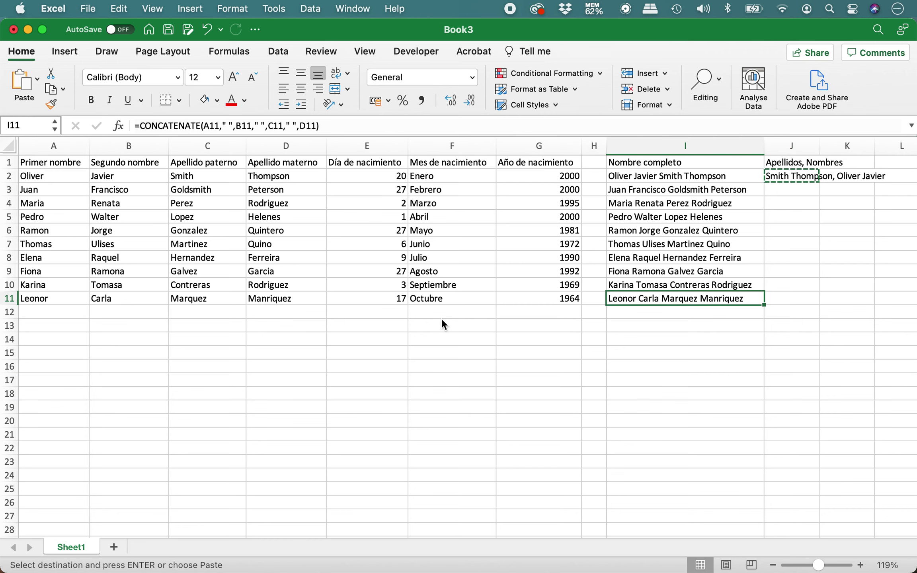
pyautogui.press('Right')
pyautogui.press('shift+super+Up')
pyautogui.press('super+v')
pyautogui.press('Escape')
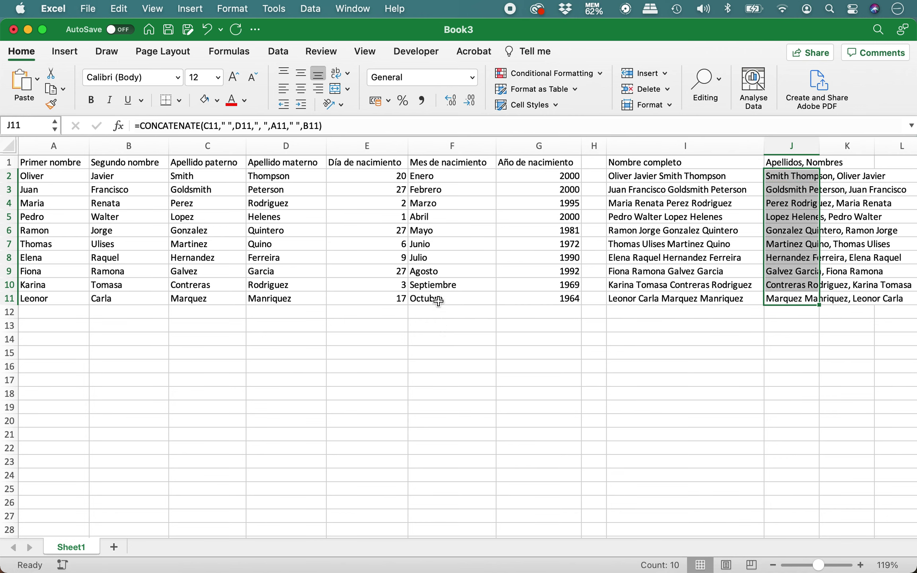
# - Autofit column J to fit the surname-first names
pyautogui.doubleClick(819, 146)
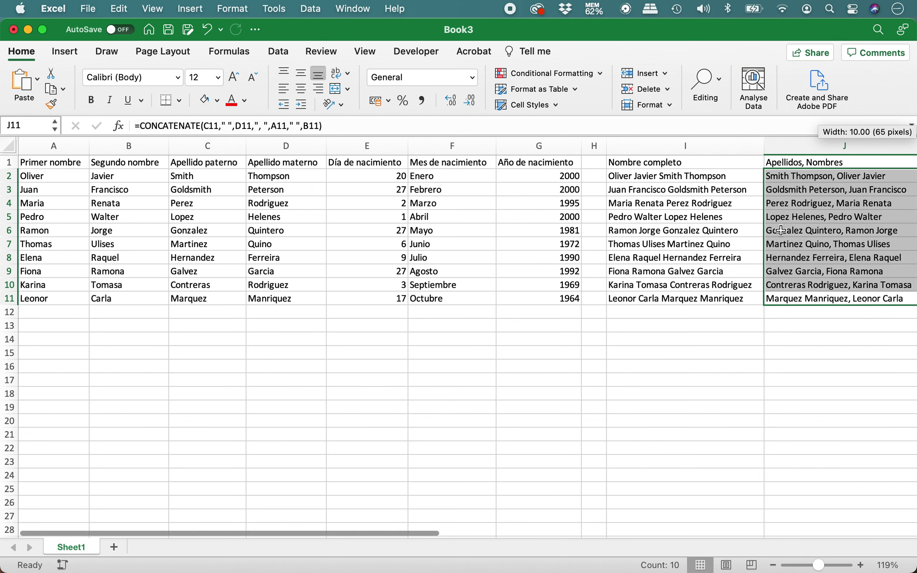
pyautogui.hscroll(5, 777, 248)
pyautogui.hscroll(3, 777, 246)
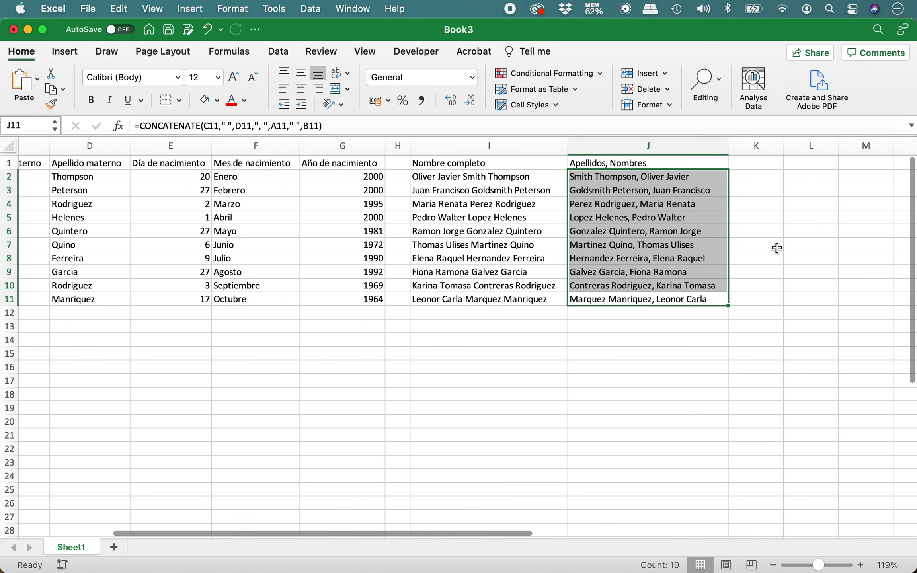
pyautogui.click(764, 167)
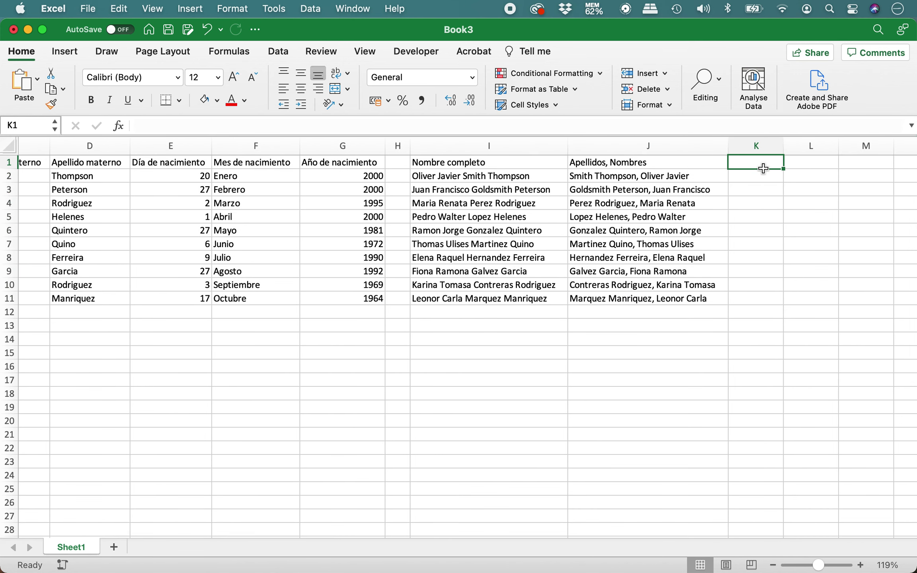
# - Enter the header 'Fecha de nacimiento' in K1
pyautogui.write('Fecha de nacimiento,')
pyautogui.press('BackSpace')
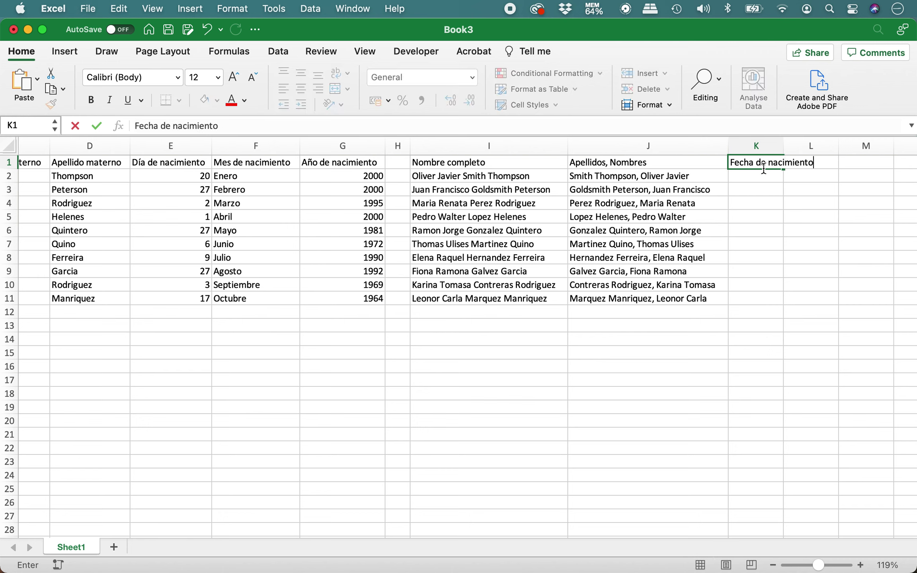
pyautogui.press('Return')
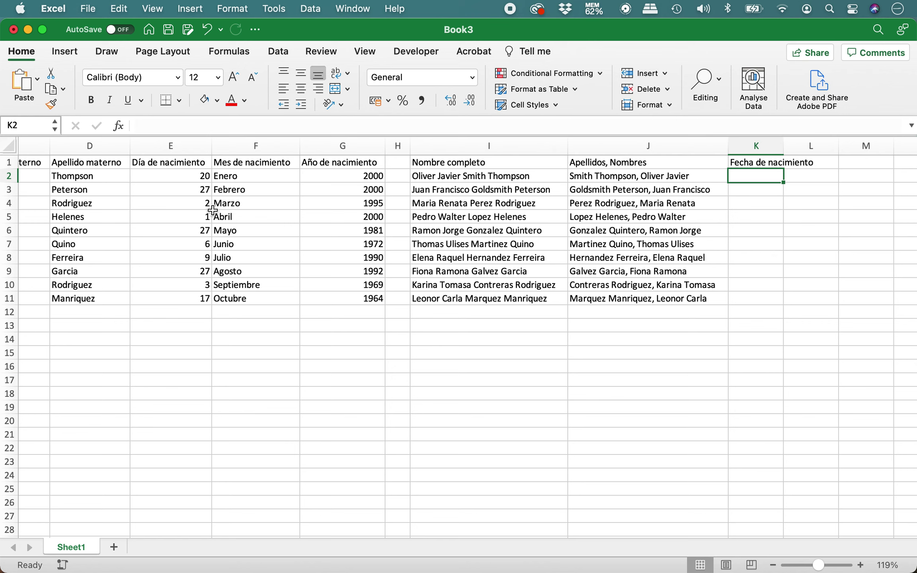
# - Review the birth day, month and year in E2, F2 and G2
pyautogui.click(178, 176)
pyautogui.click(238, 176)
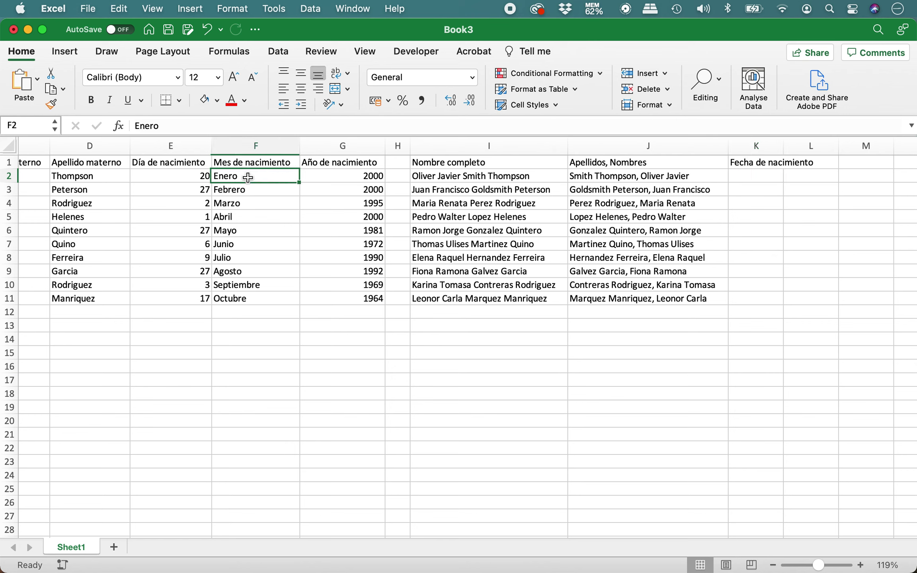
pyautogui.click(346, 179)
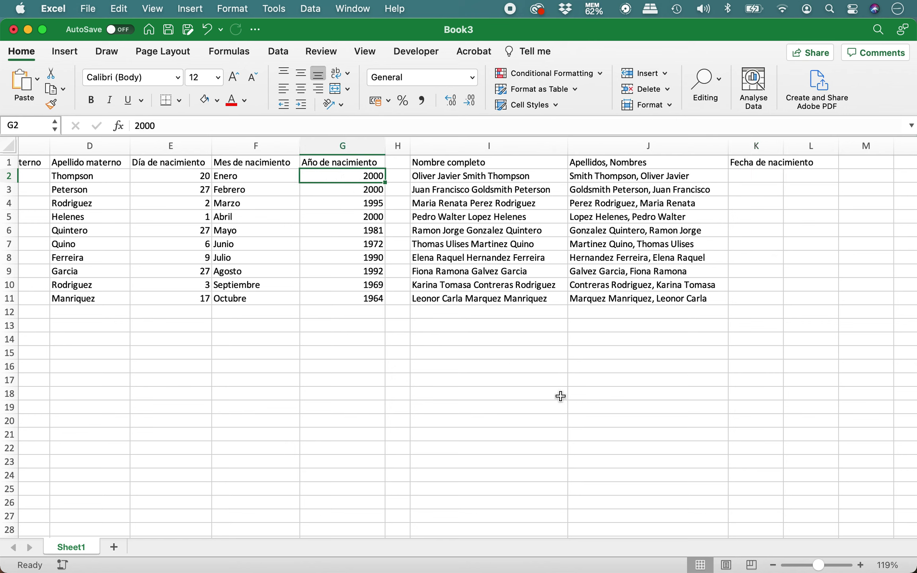
pyautogui.click(751, 177)
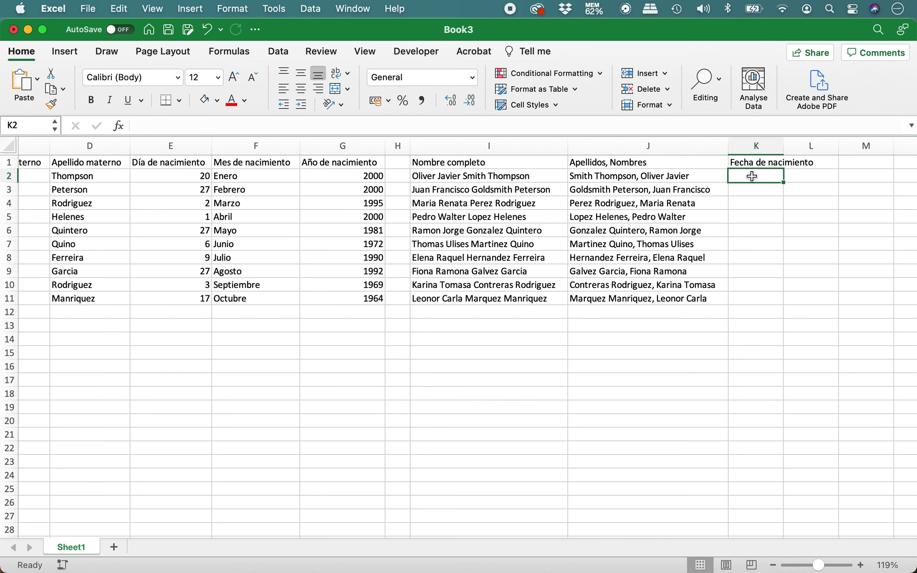
# - Enter =CONCATENATE(E2,F2,G2) in K2 so it shows 20Enero2000
pyautogui.write('=conc')
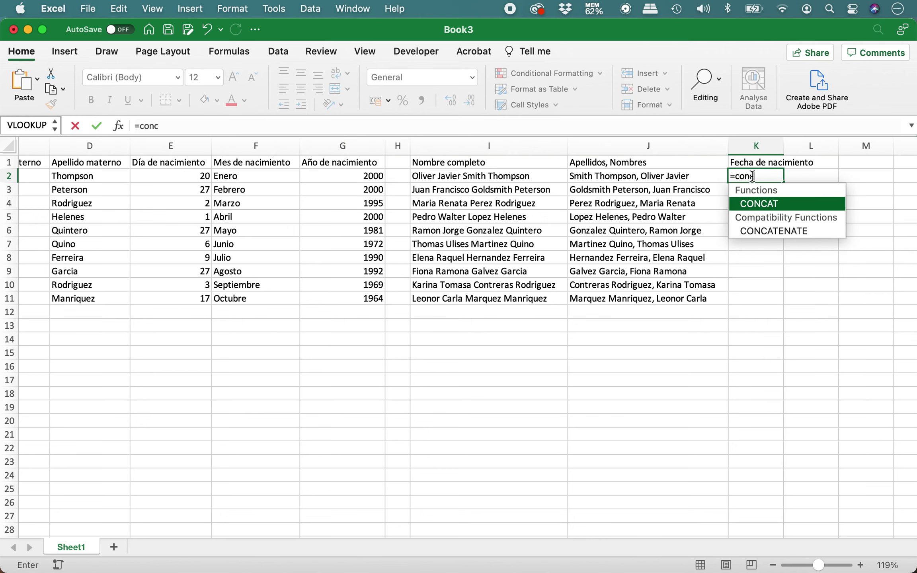
pyautogui.write('atenate(')
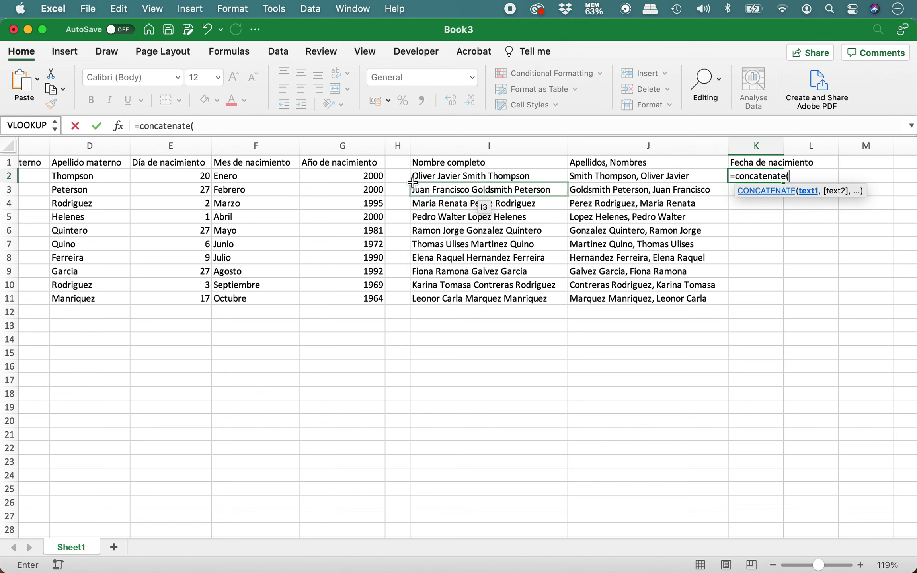
pyautogui.click(187, 177)
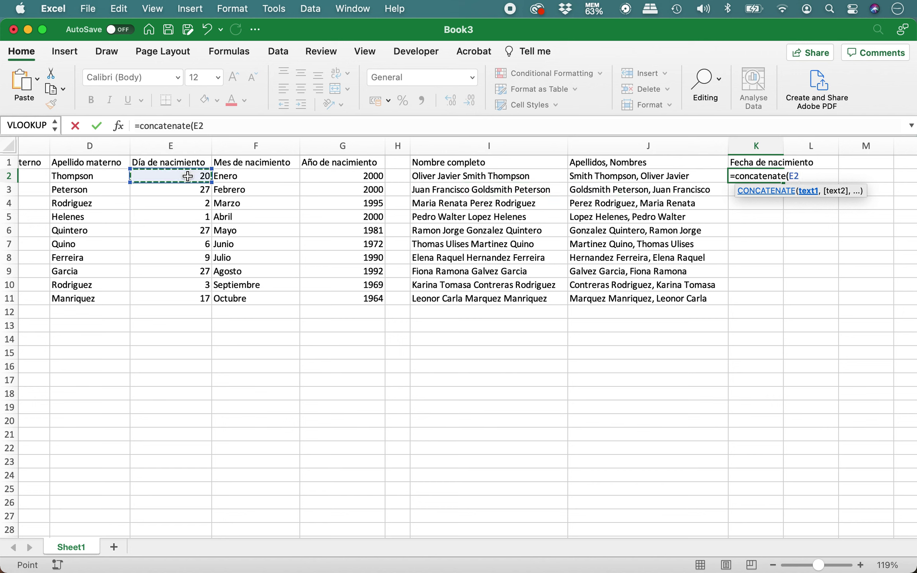
pyautogui.write(',')
pyautogui.click(269, 171)
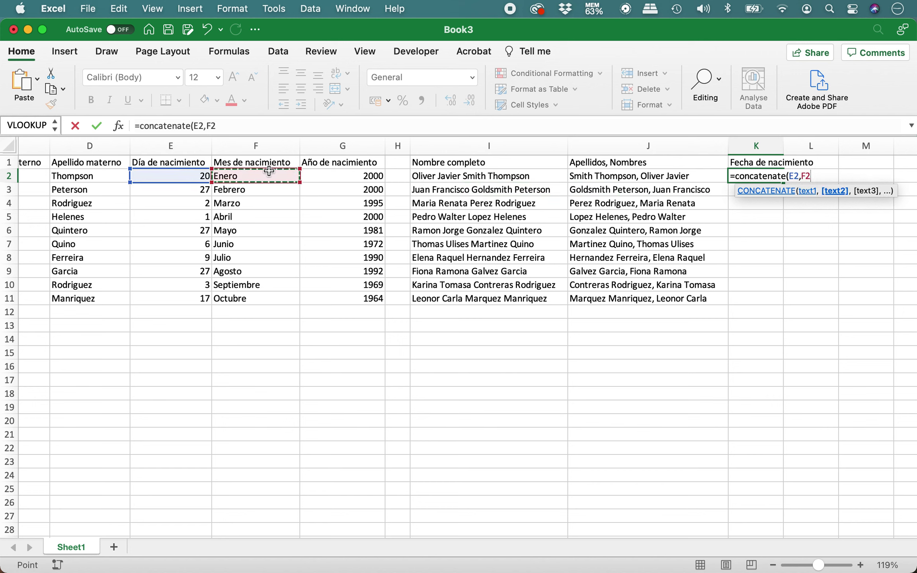
pyautogui.write(',')
pyautogui.click(328, 180)
pyautogui.press('Return')
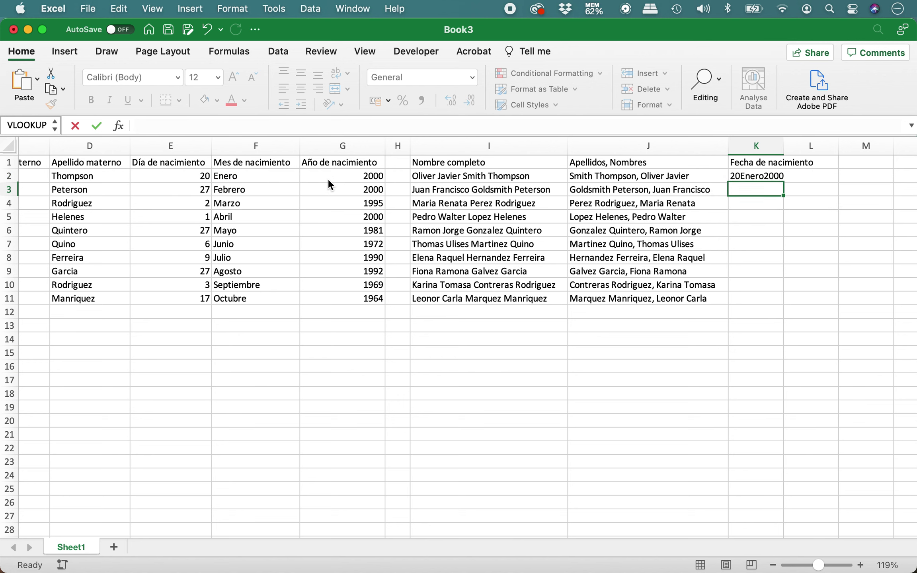
pyautogui.press('Up')
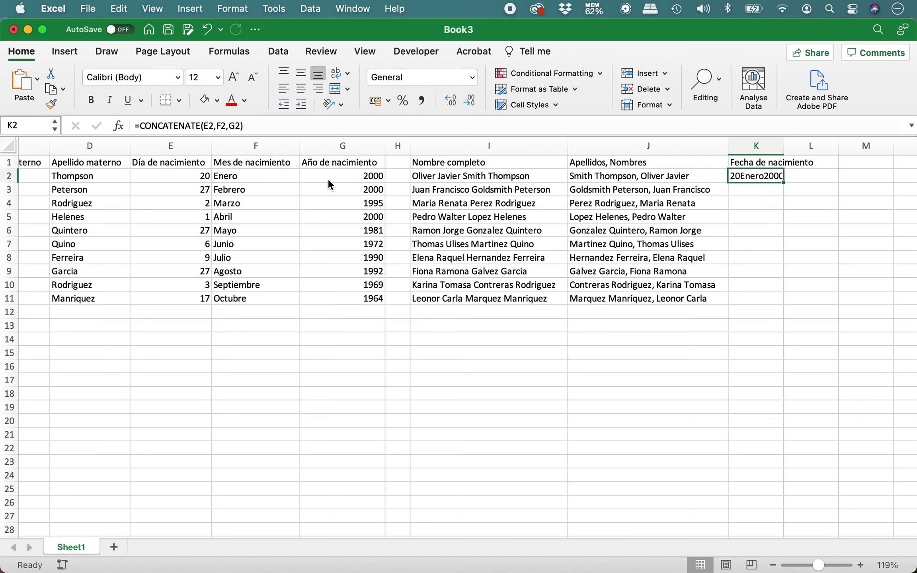
# - Insert "de" between the day and month in K2's formula
pyautogui.doubleClick(758, 174)
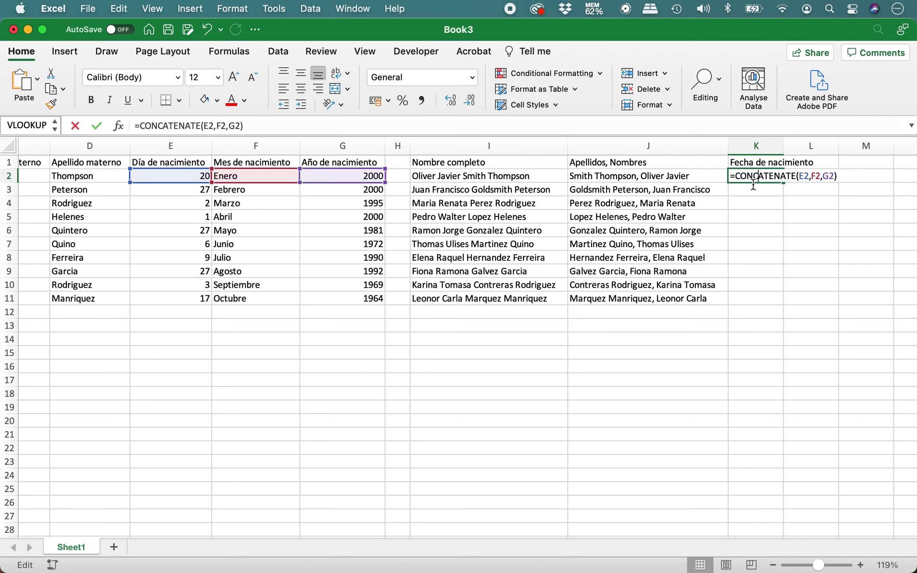
pyautogui.click(808, 176)
pyautogui.write(',')
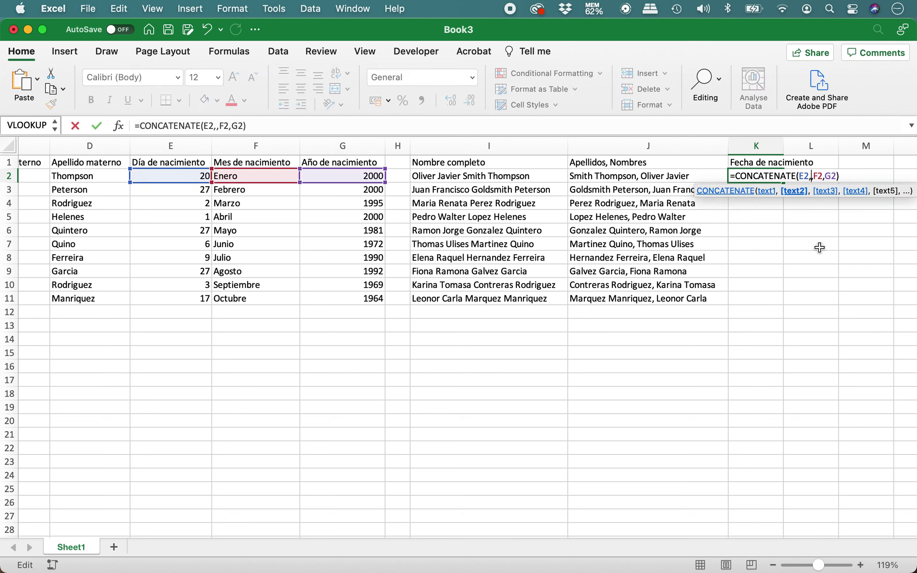
pyautogui.write('"')
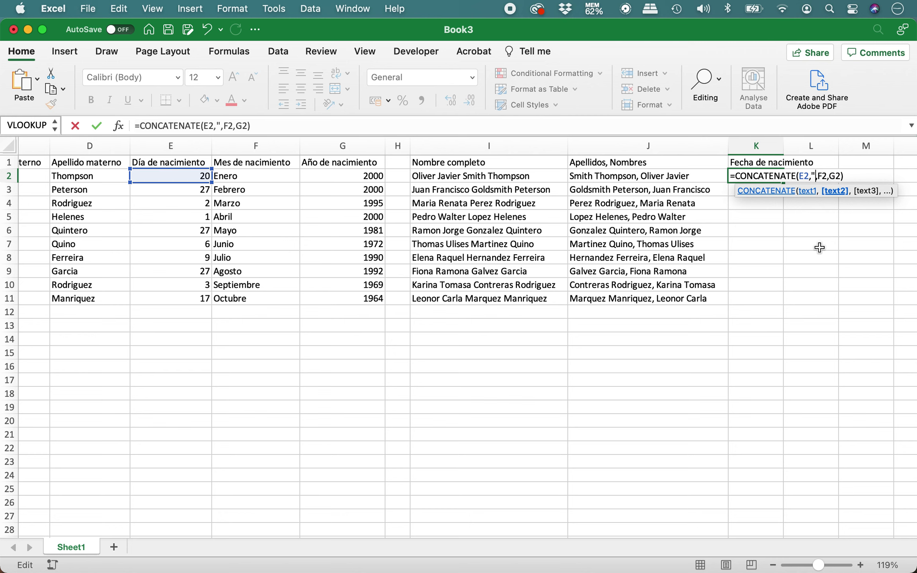
pyautogui.write('de"')
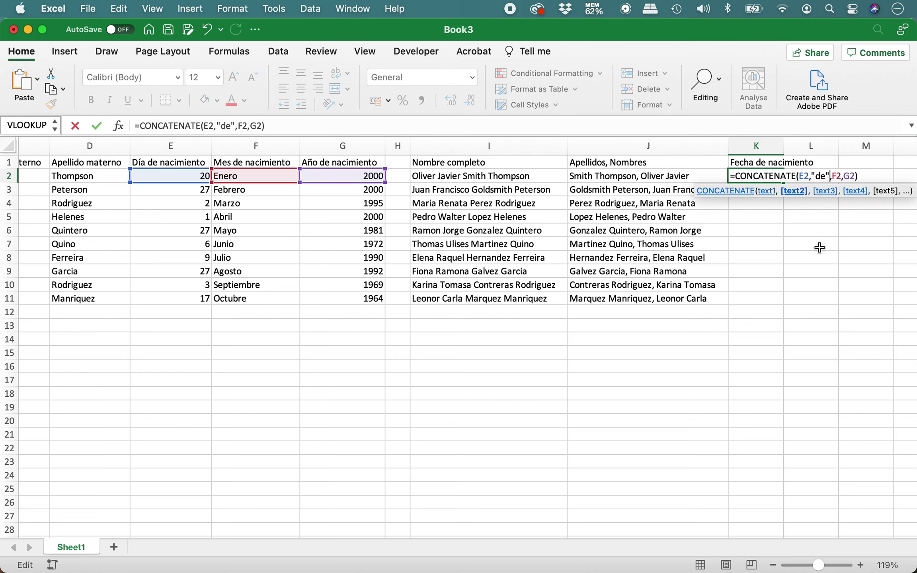
pyautogui.press('Return')
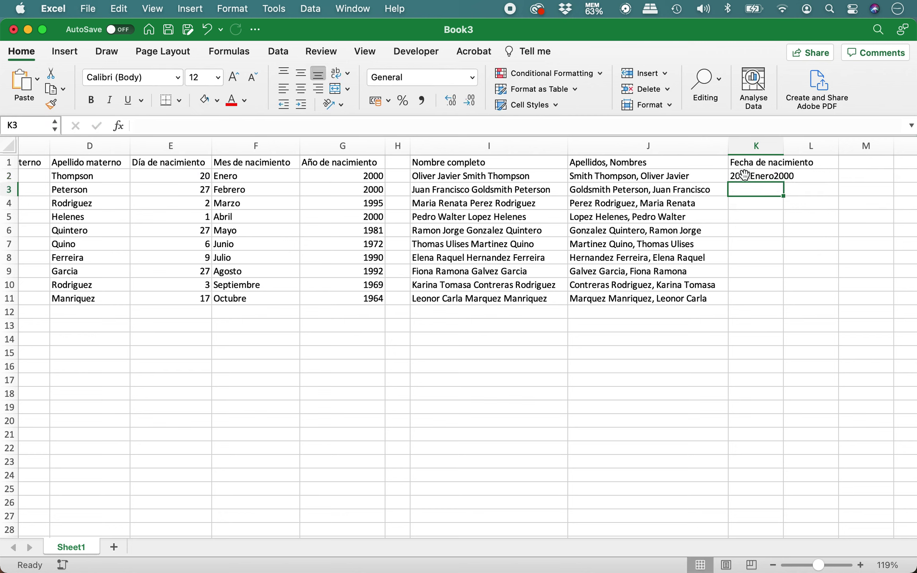
pyautogui.doubleClick(745, 175)
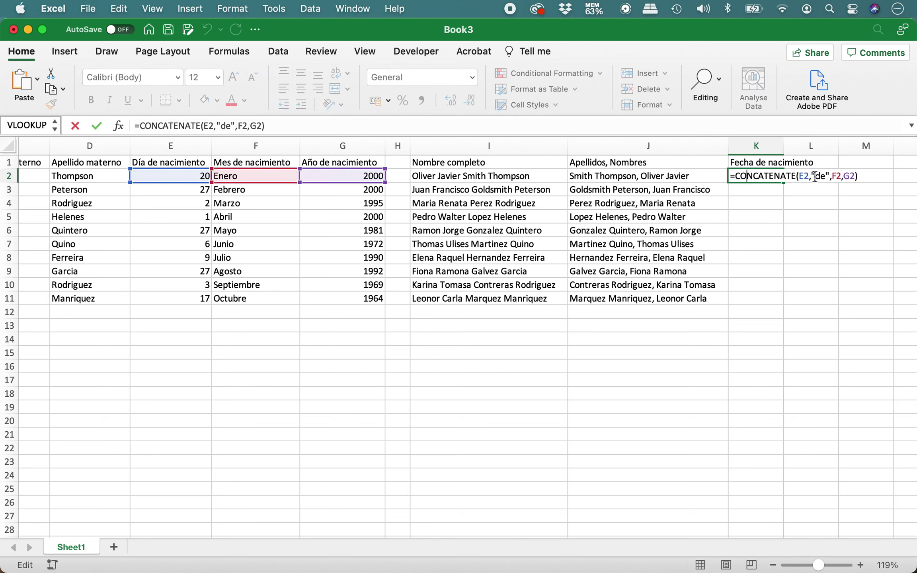
pyautogui.press('Escape')
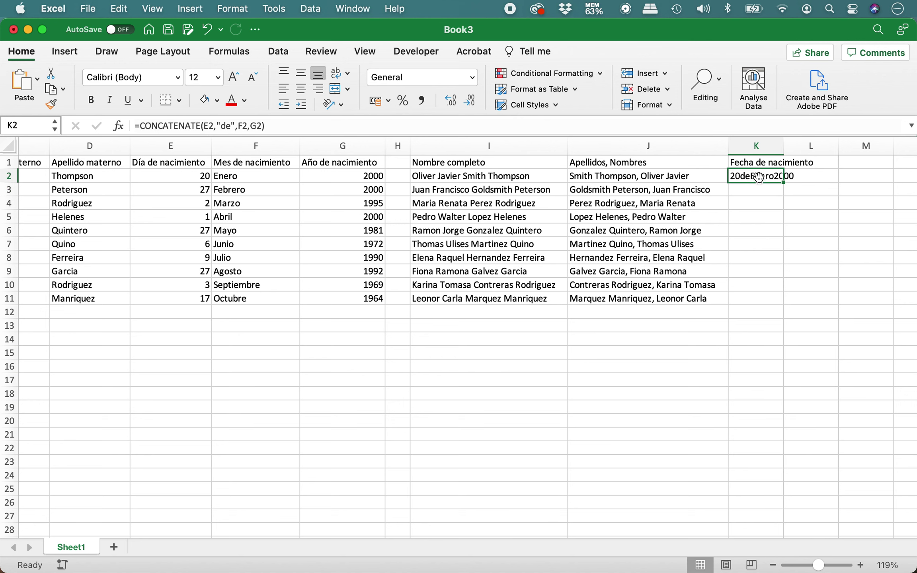
# - Adjust the spacing around de so K2 reads '20 de Enero2000'
pyautogui.doubleClick(758, 178)
pyautogui.click(815, 175)
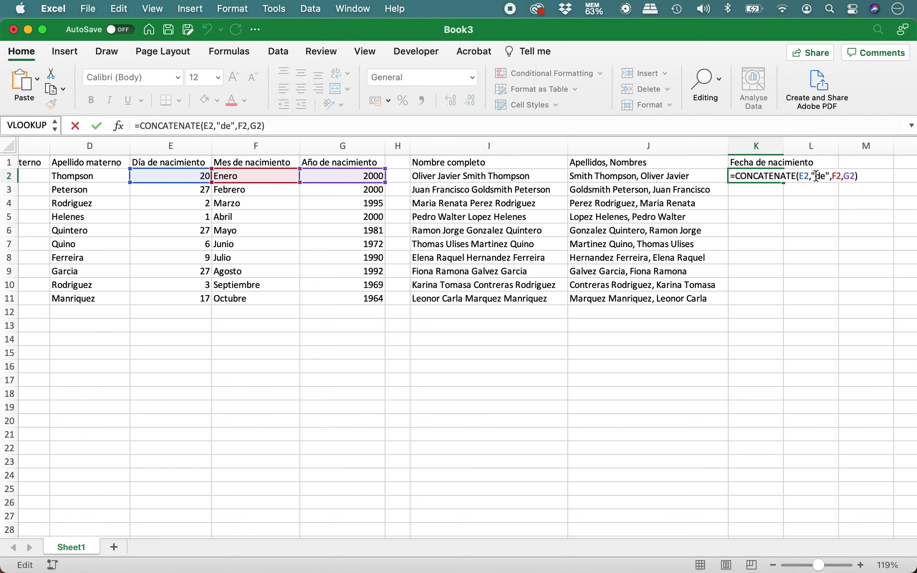
pyautogui.press('Right')
pyautogui.press('Right')
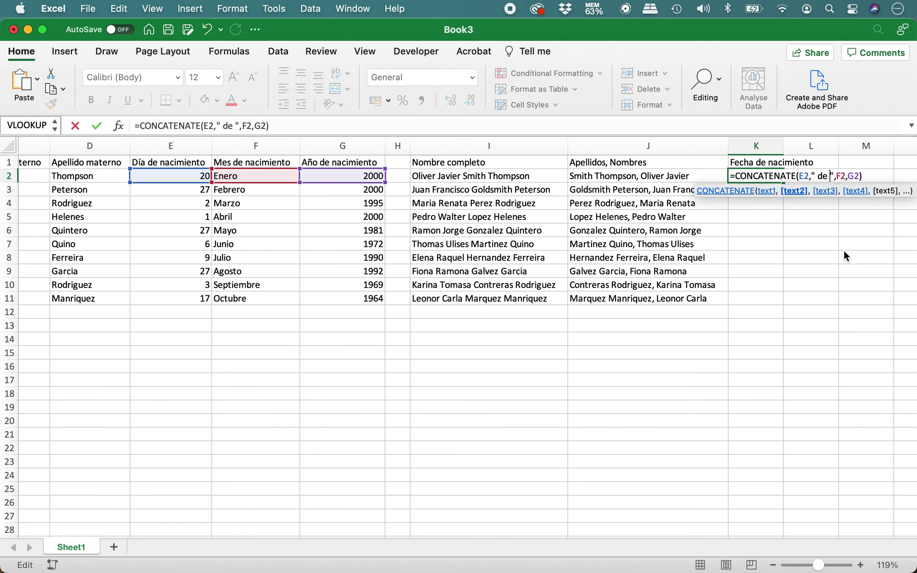
pyautogui.press('Return')
pyautogui.press('Up')
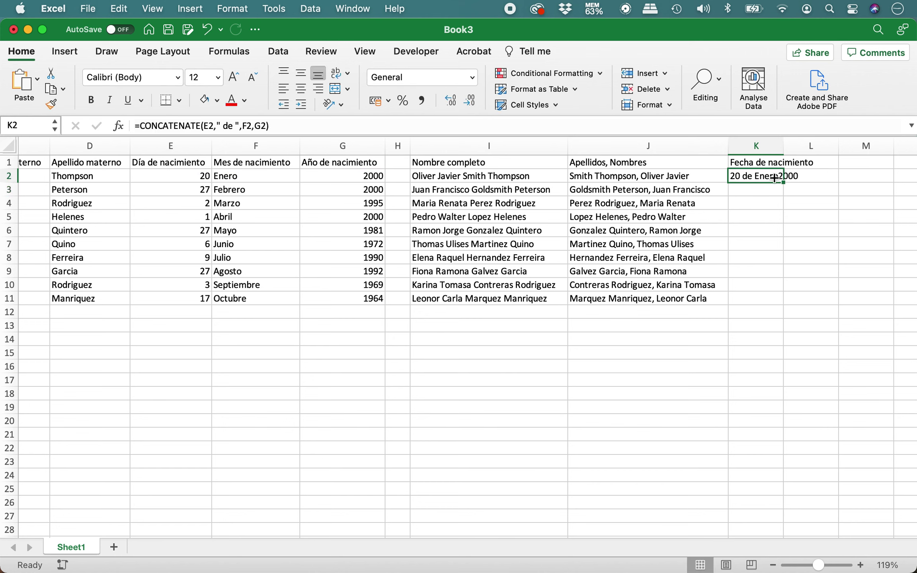
pyautogui.doubleClick(773, 178)
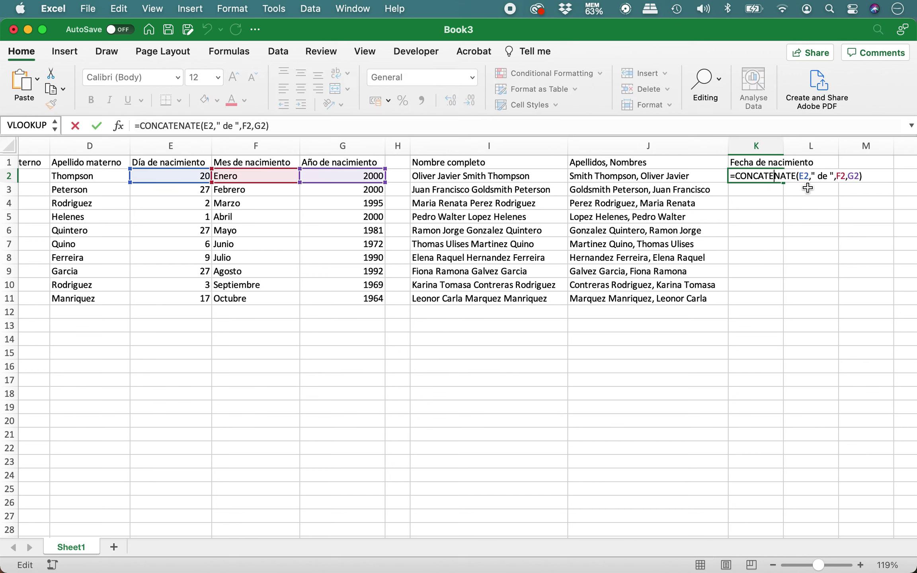
pyautogui.click(835, 175)
pyautogui.press('Right')
pyautogui.press('Right')
pyautogui.press('Return')
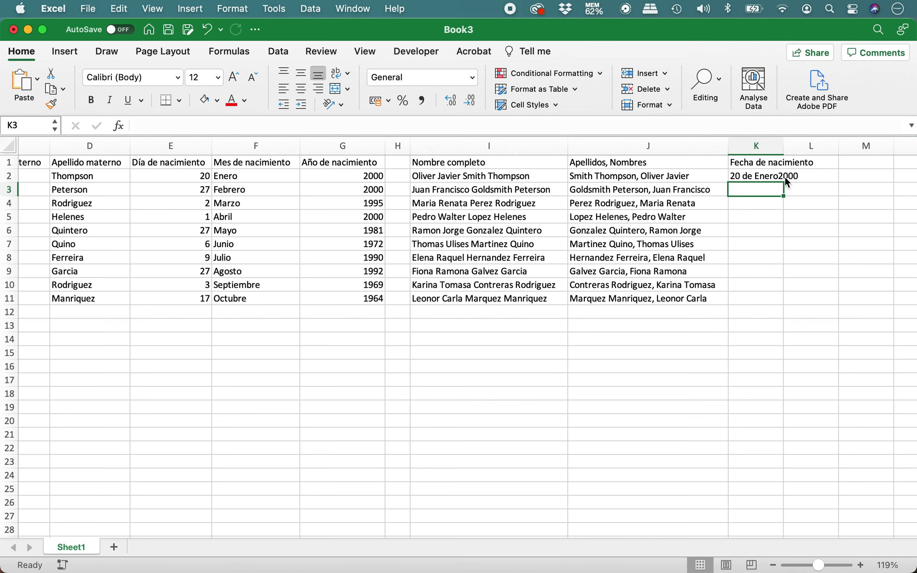
pyautogui.press('Up')
pyautogui.press('Left')
pyautogui.press('Left')
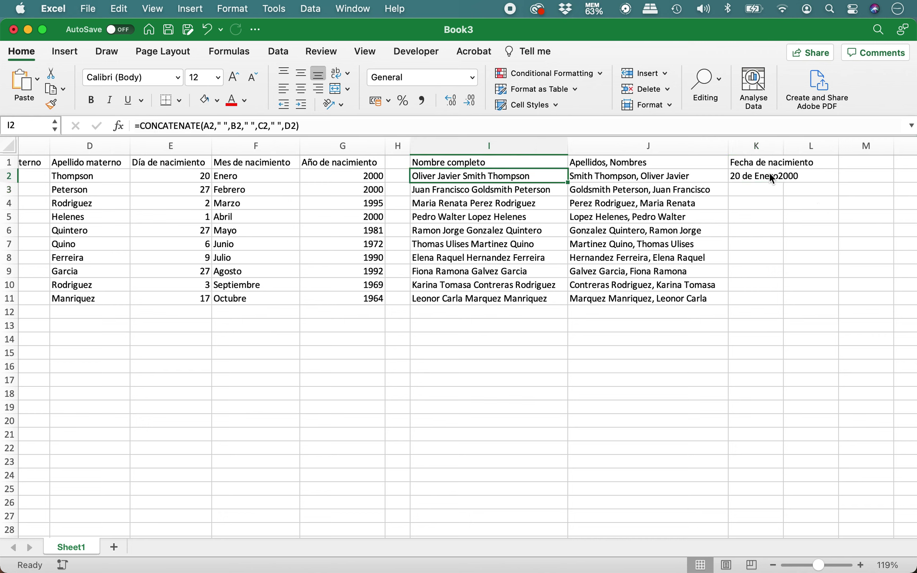
# - Add " del año " before G2 in K2's formula and autofit column K
pyautogui.click(765, 176)
pyautogui.doubleClick(764, 176)
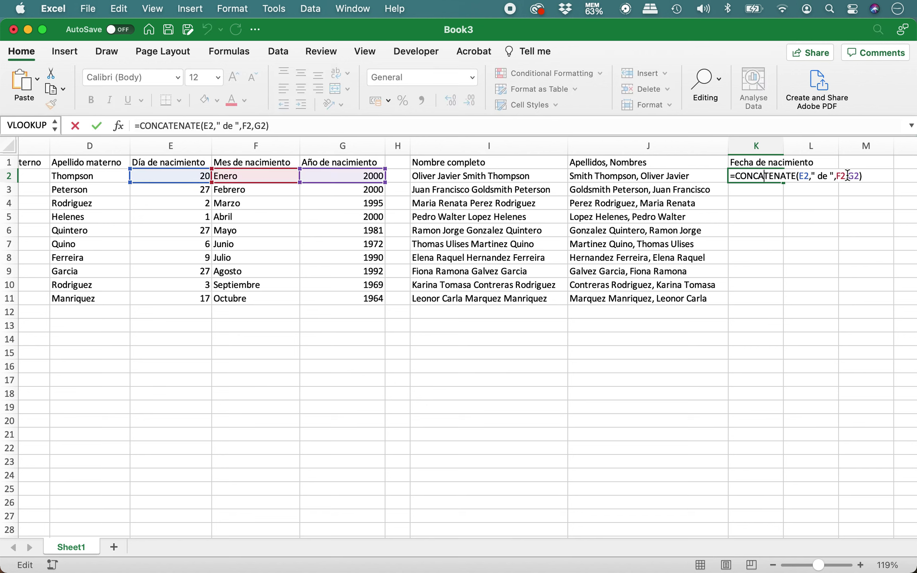
pyautogui.click(848, 175)
pyautogui.write(',')
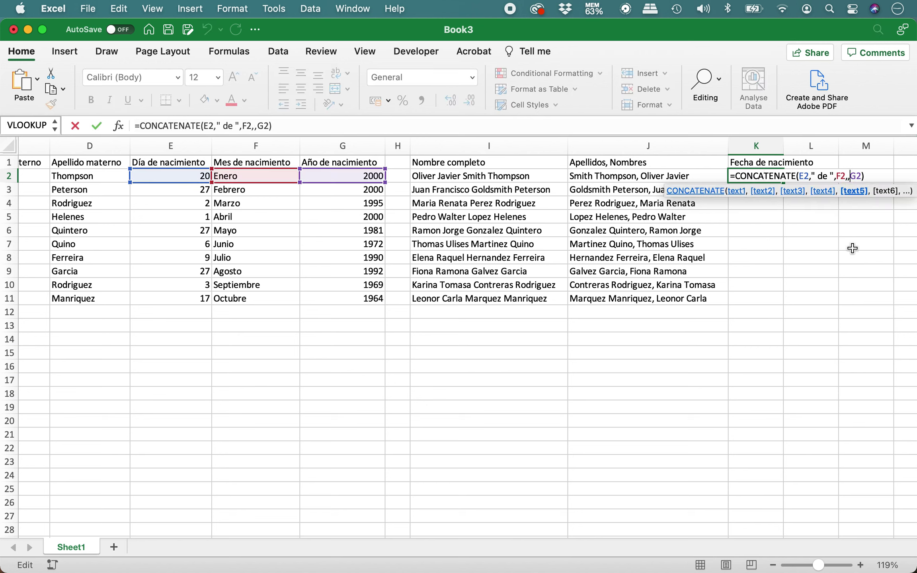
pyautogui.write('"')
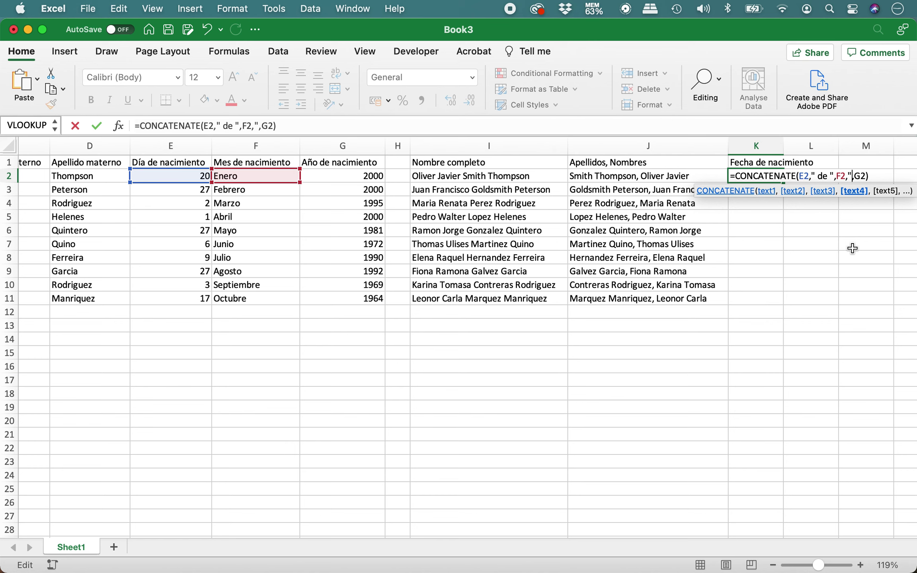
pyautogui.write(' del a')
pyautogui.write('ño "')
pyautogui.press('Return')
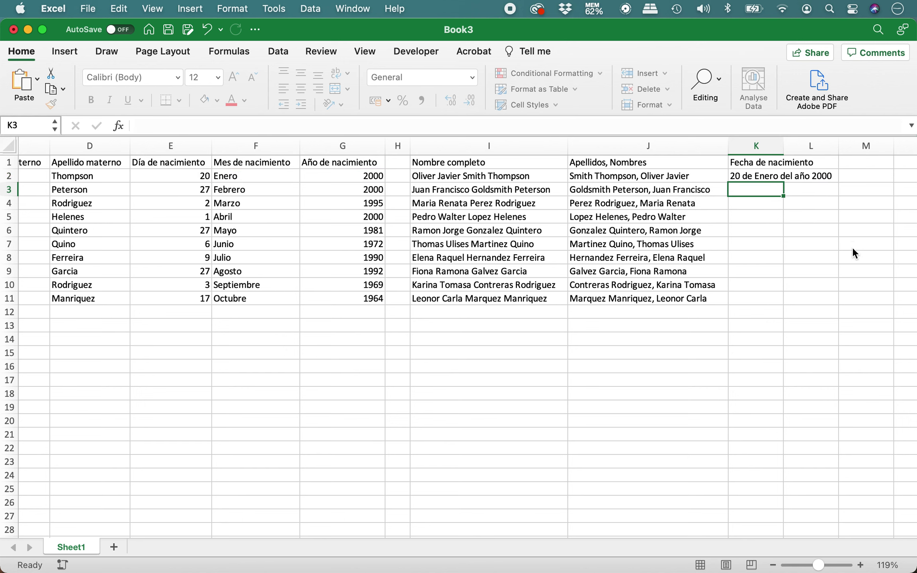
pyautogui.press('Up')
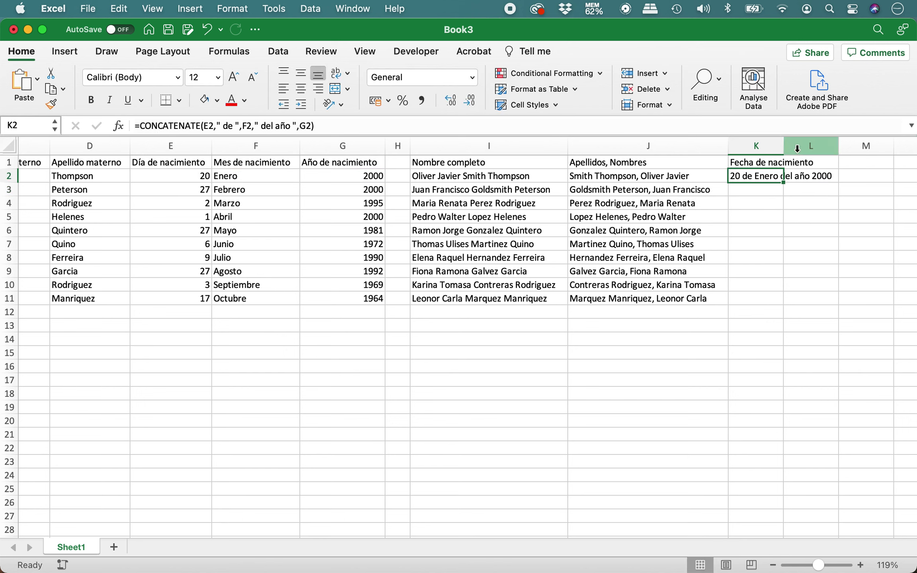
pyautogui.doubleClick(784, 146)
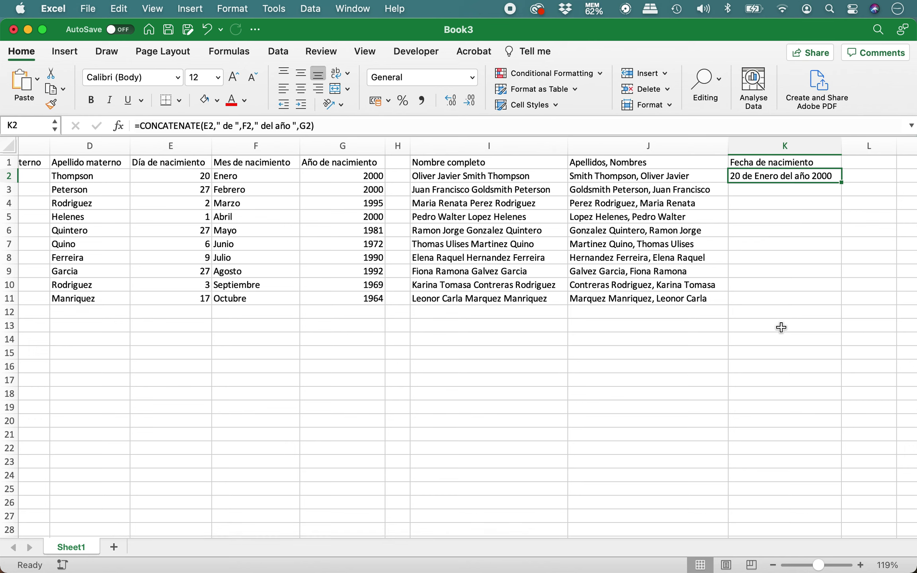
# - Copy the K2 birth date formula down through K11 and widen column K slightly
pyautogui.press('super+c')
pyautogui.press('Left')
pyautogui.press('super+Down')
pyautogui.press('Right')
pyautogui.press('super+shift+Up')
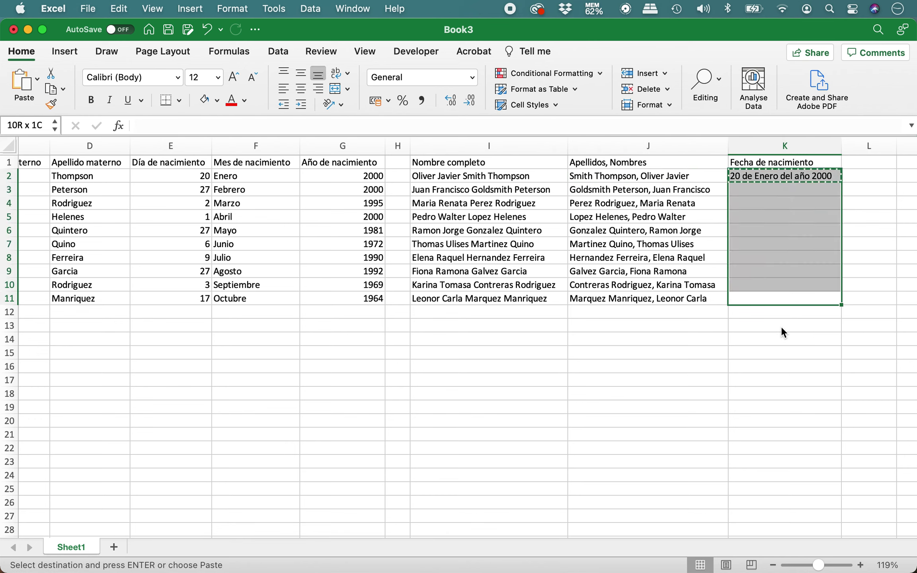
pyautogui.press('super+v')
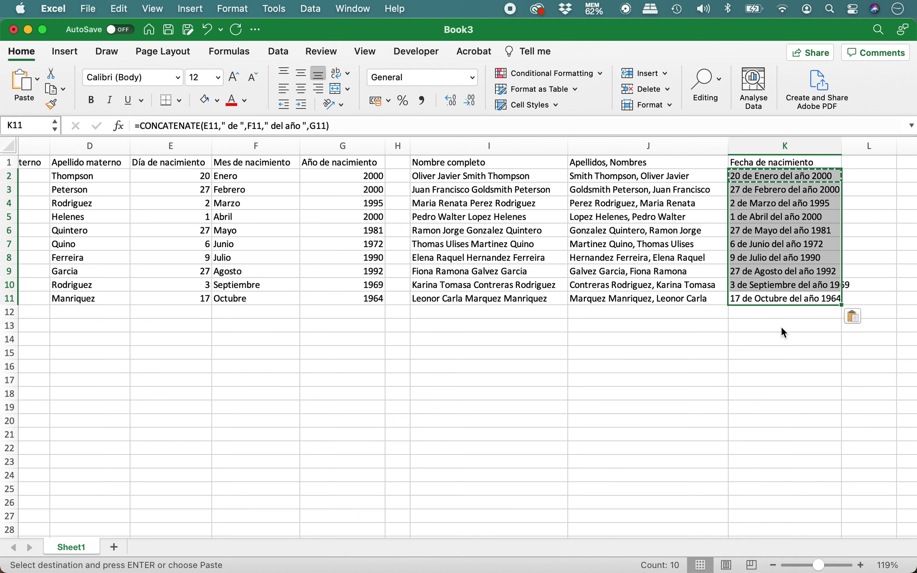
pyautogui.press('Escape')
pyautogui.press('Down')
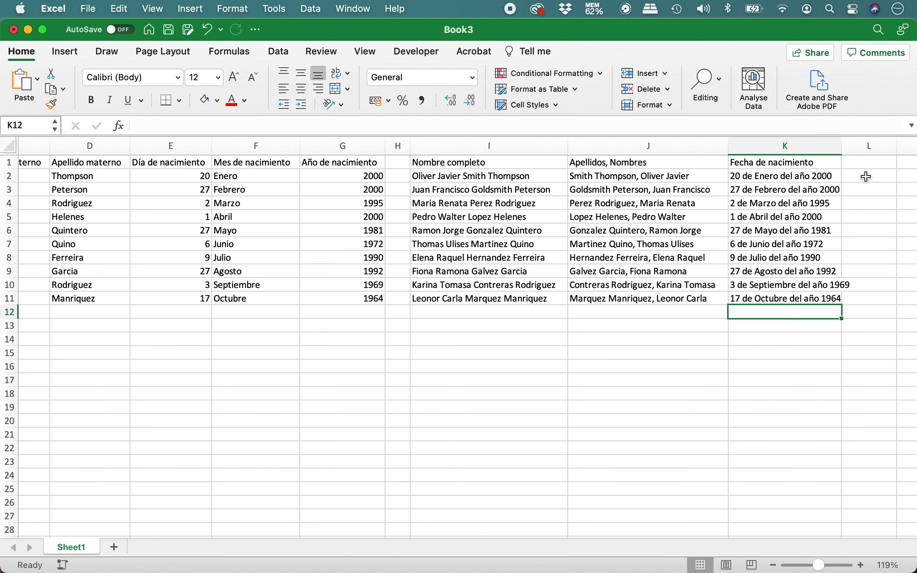
pyautogui.moveTo(844, 149); pyautogui.dragTo(844, 147)
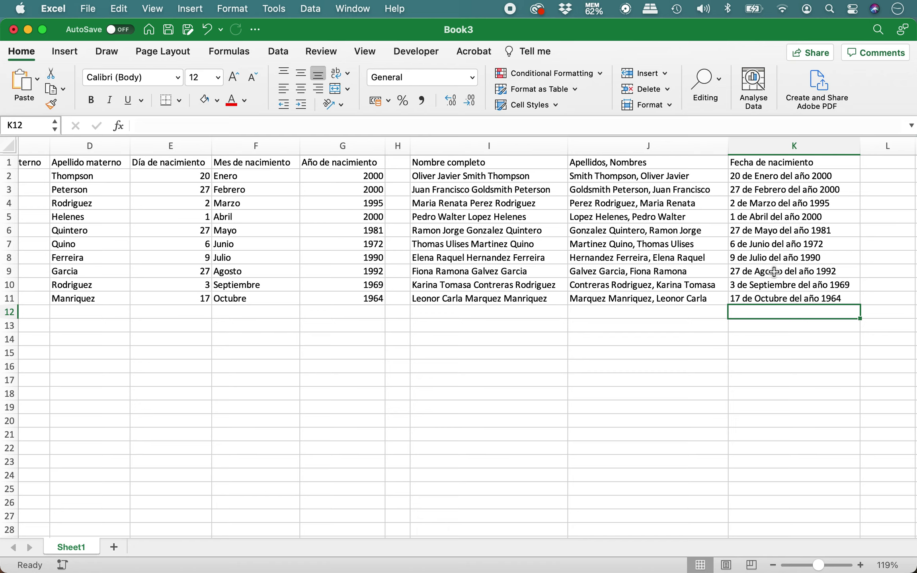
pyautogui.keyDown('ctrl'); pyautogui.scroll(5, 764, 267); pyautogui.keyUp('ctrl')
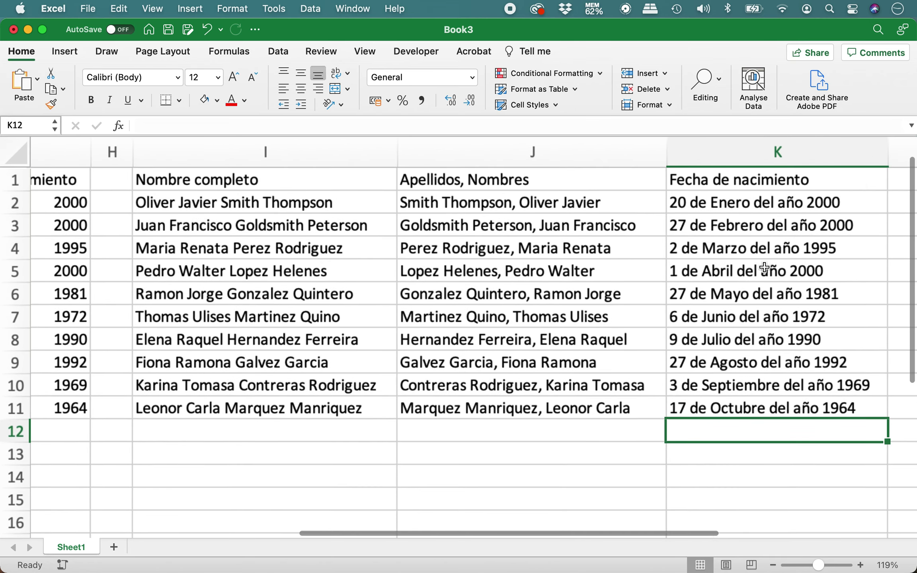
# - Scroll to the finished name and birth date columns and inspect the formula in K9
pyautogui.keyDown('ctrl'); pyautogui.scroll(5, 538, 266); pyautogui.keyUp('ctrl')
pyautogui.hscroll(3, 574, 310)
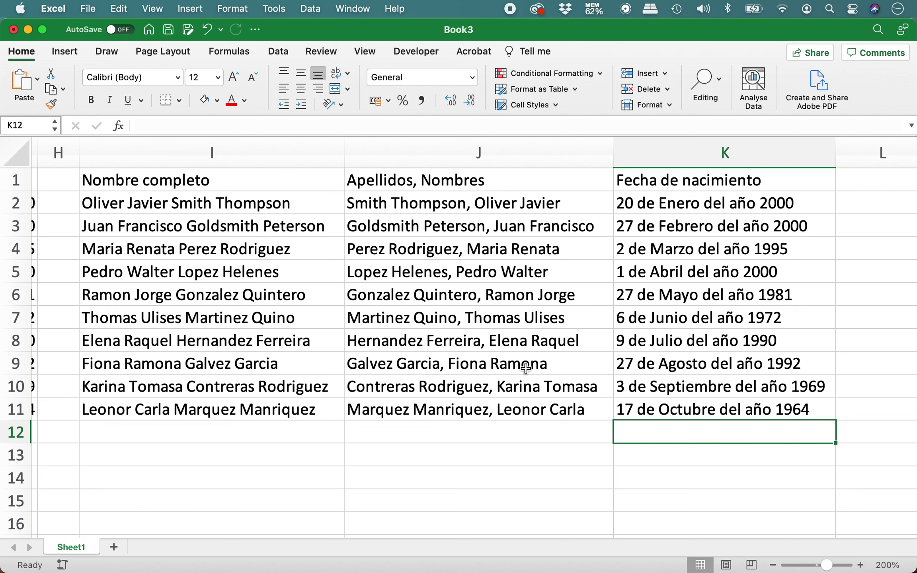
pyautogui.click(697, 369)
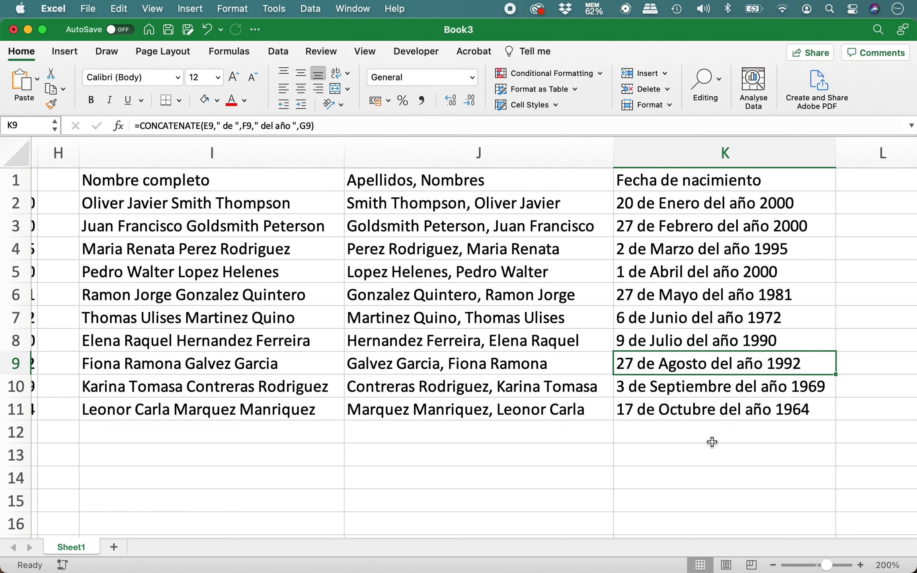